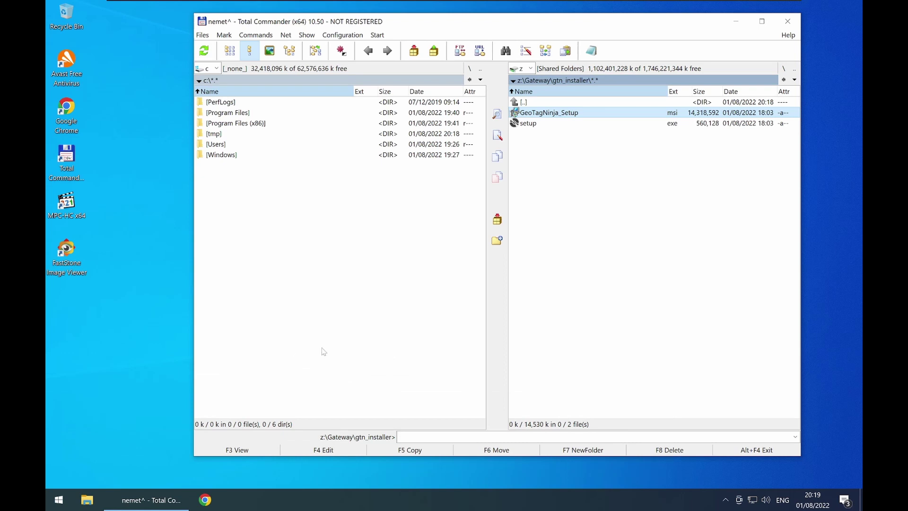
Step: Sort both file lists by extension and run the GeoTagNinja_Setup msi installer from z:\Gateway\gtn_installer
{"action": "left_click", "coordinate": [360, 91]}
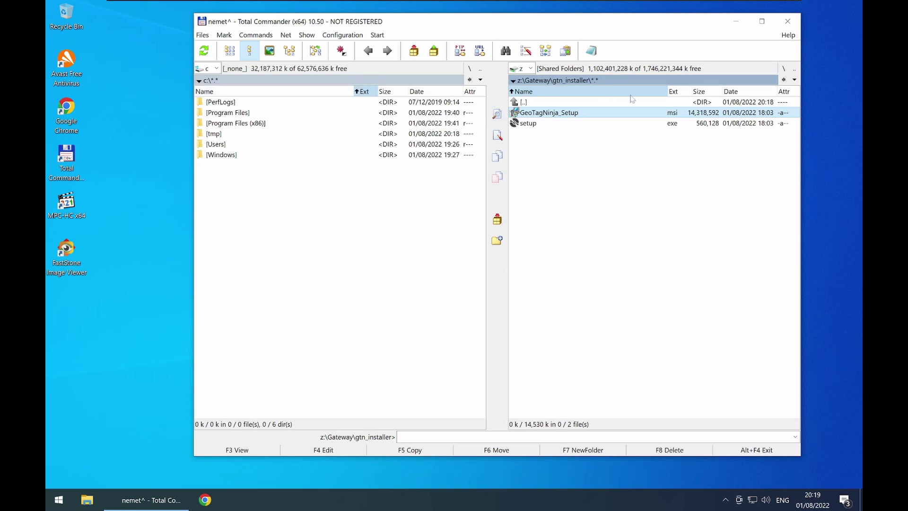
{"action": "left_click", "coordinate": [677, 91]}
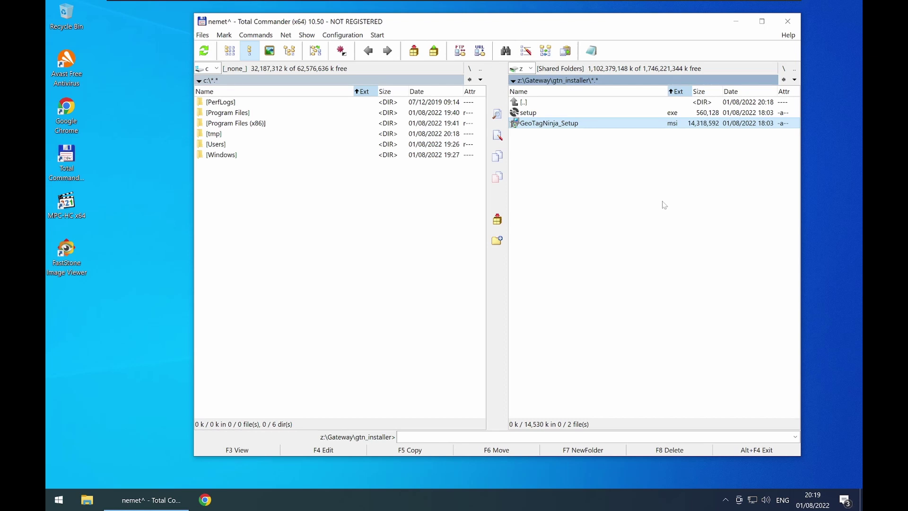
{"action": "key", "text": "Return"}
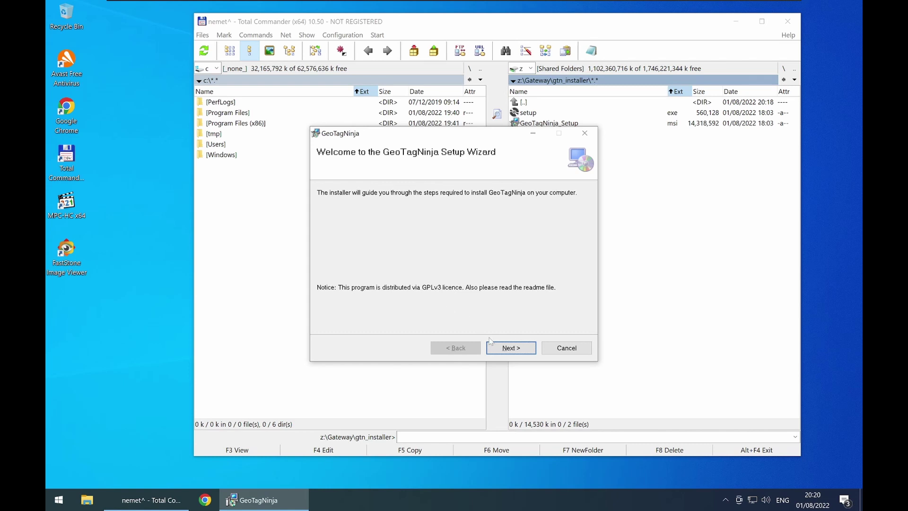
Step: Install GeoTagNinja to C:\Program Files\GeoTagNinja\ for Just me, agreeing to the license, and close the finished wizard
{"action": "left_click", "coordinate": [520, 351]}
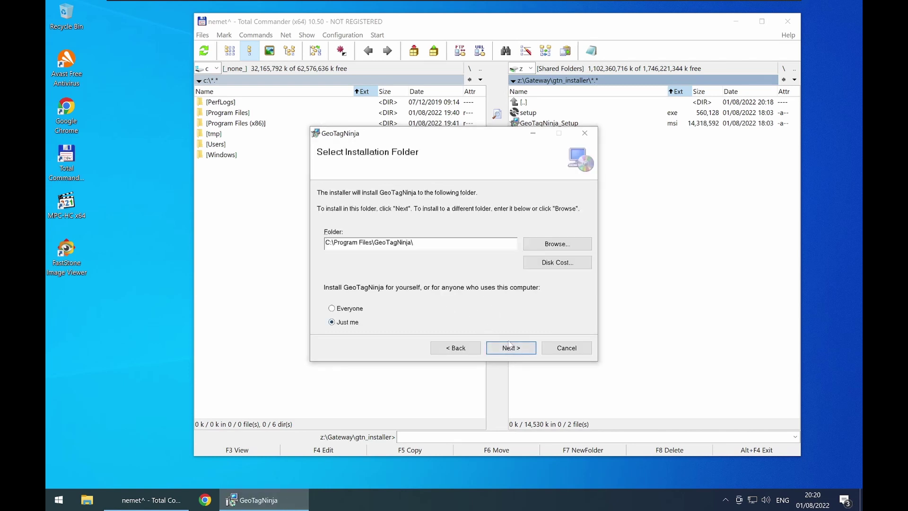
{"action": "left_click", "coordinate": [509, 349]}
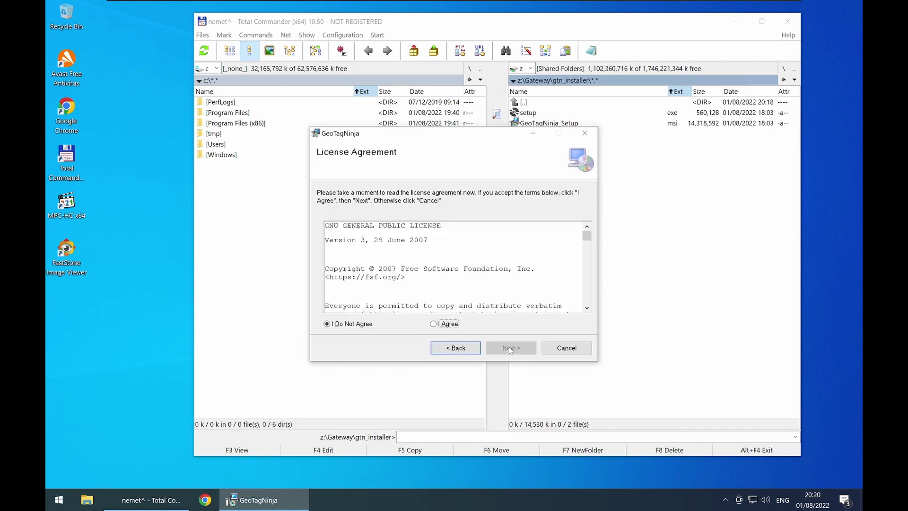
{"action": "left_click", "coordinate": [508, 349]}
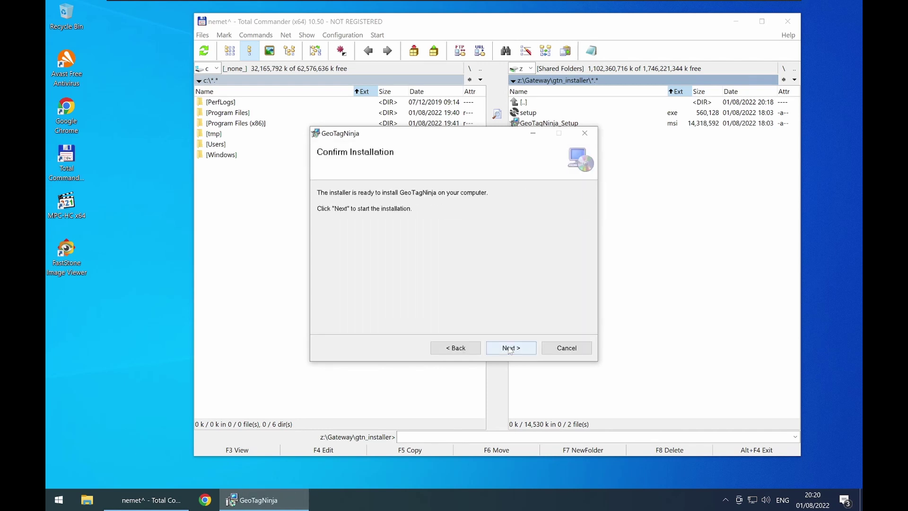
{"action": "left_click", "coordinate": [508, 349]}
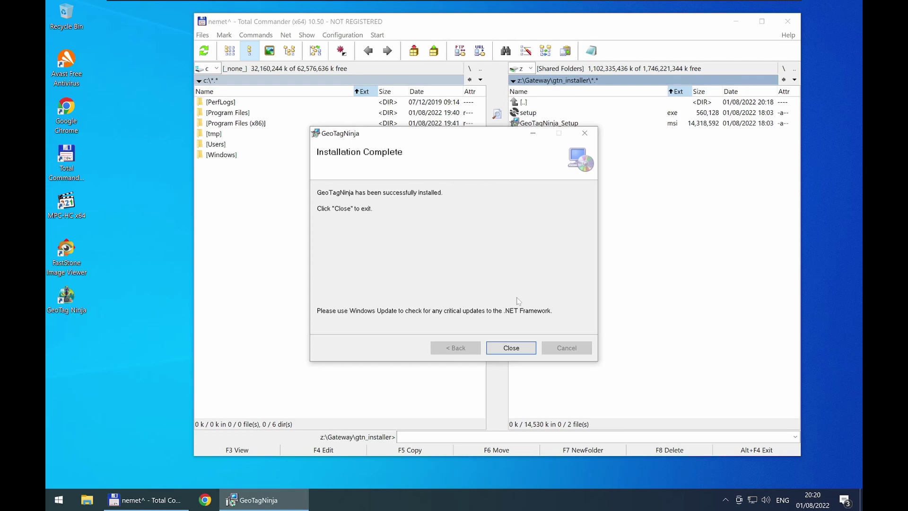
{"action": "left_click", "coordinate": [511, 348]}
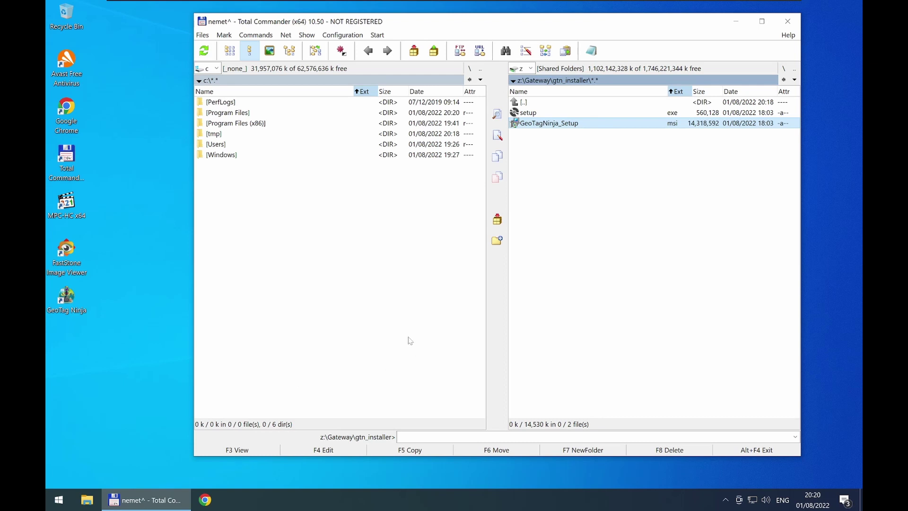
Step: Launch the newly installed GeoTagNinja from its desktop shortcut
{"action": "left_click", "coordinate": [76, 309]}
{"action": "double_click", "coordinate": [75, 310]}
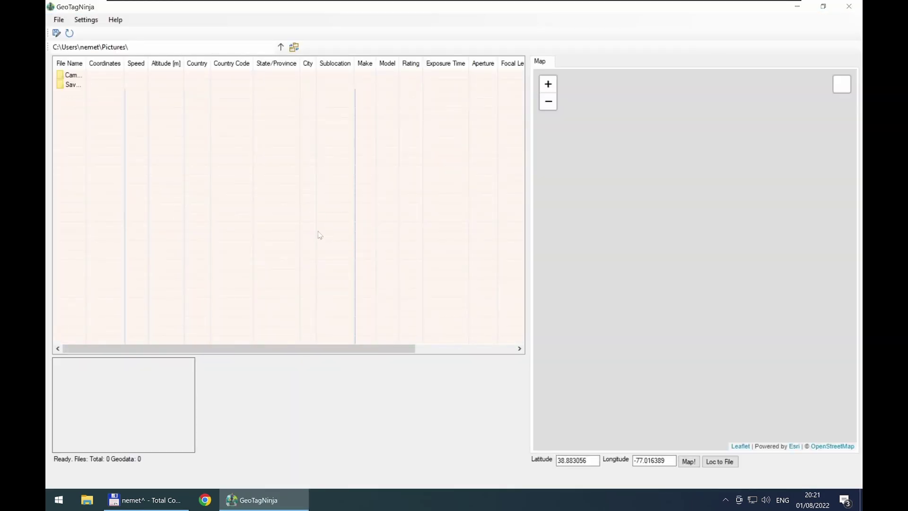
{"action": "left_click", "coordinate": [83, 47]}
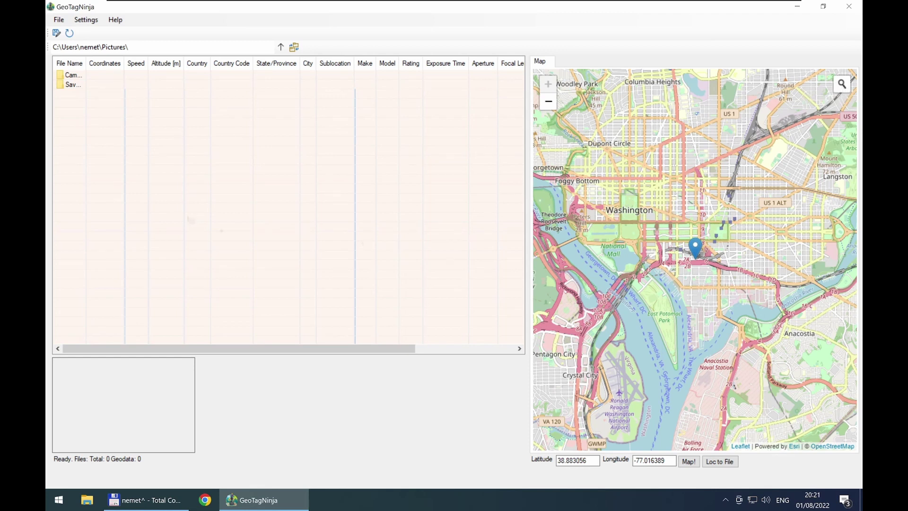
Step: Enter the ArcGIS API key and the GeoNames username and password in the application settings and save them
{"action": "left_click", "coordinate": [86, 20]}
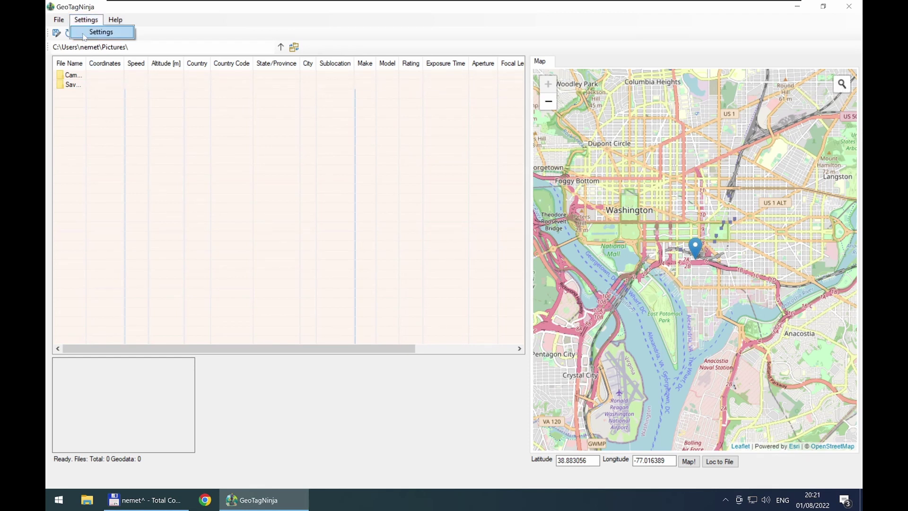
{"action": "left_click", "coordinate": [101, 32]}
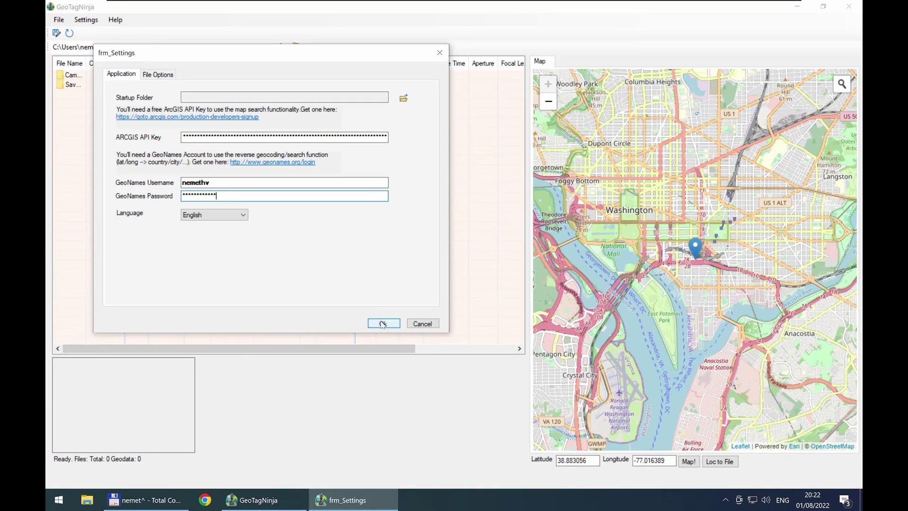
{"action": "left_click", "coordinate": [383, 324]}
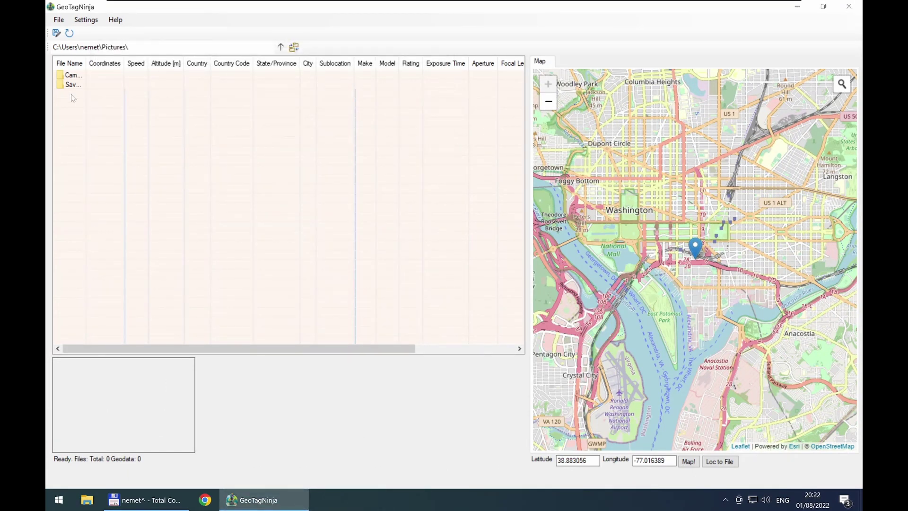
Step: Go up to C:\, load the tmp folder and dismiss the nonstandard paths warning without further reminders
{"action": "left_click", "coordinate": [276, 50]}
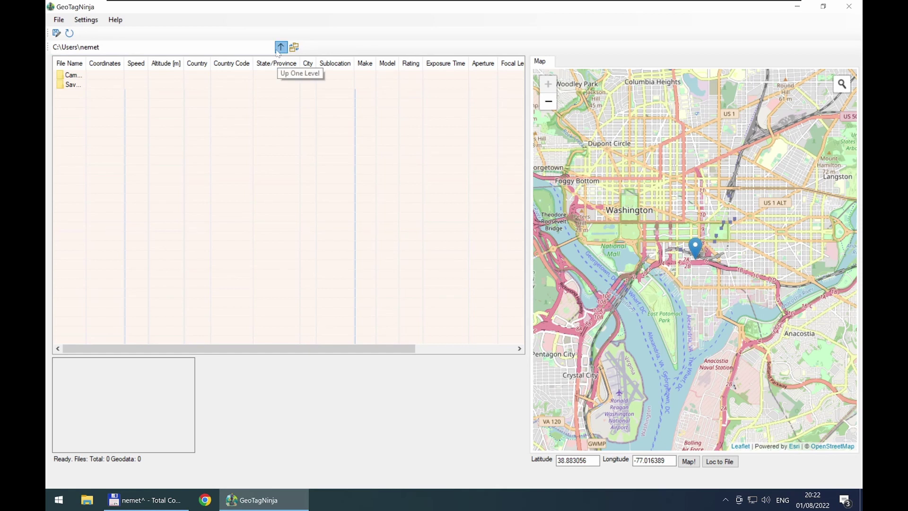
{"action": "left_click", "coordinate": [278, 52]}
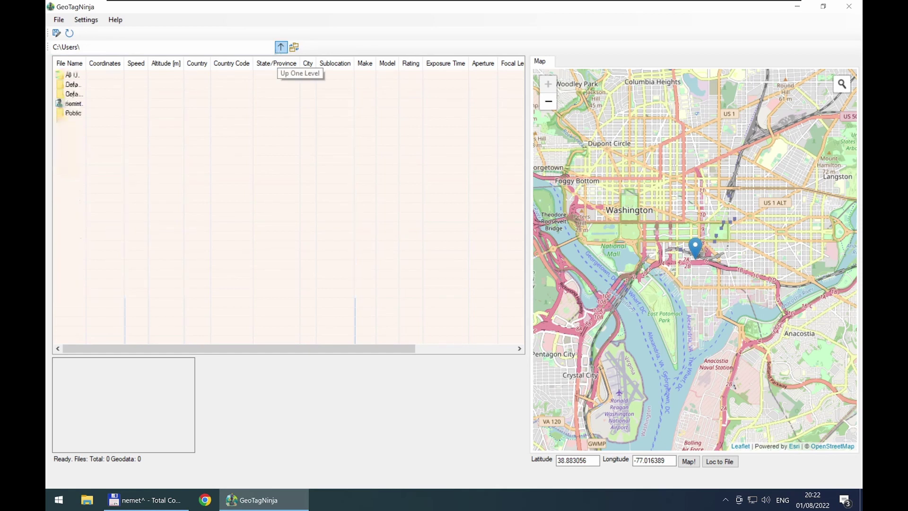
{"action": "left_click", "coordinate": [281, 48]}
{"action": "double_click", "coordinate": [83, 62]}
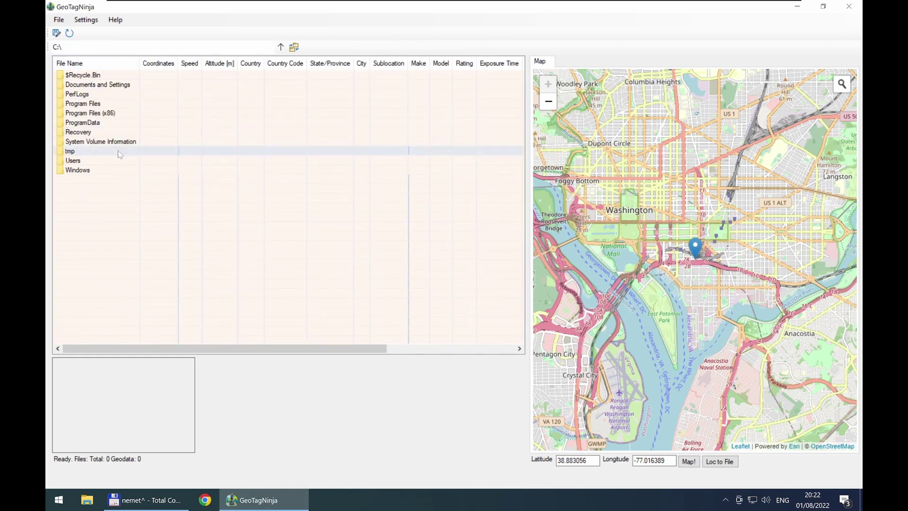
{"action": "double_click", "coordinate": [119, 152]}
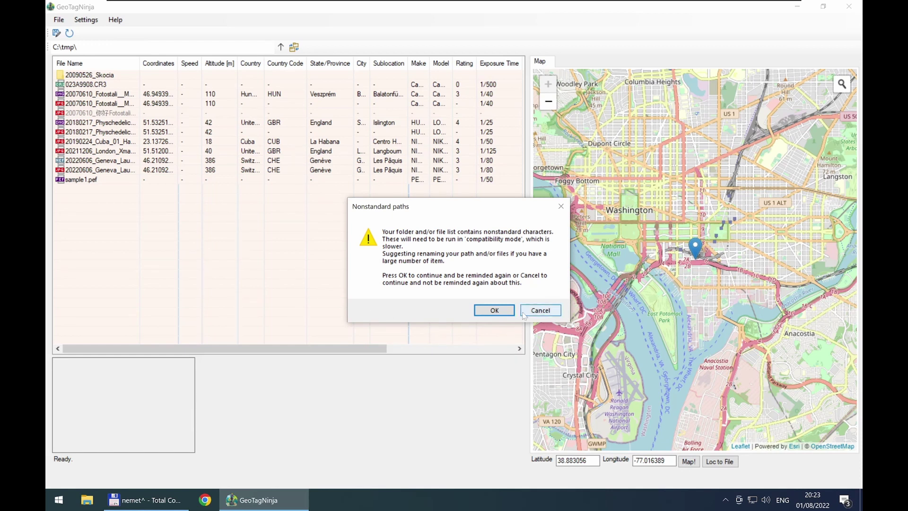
{"action": "left_click", "coordinate": [544, 312]}
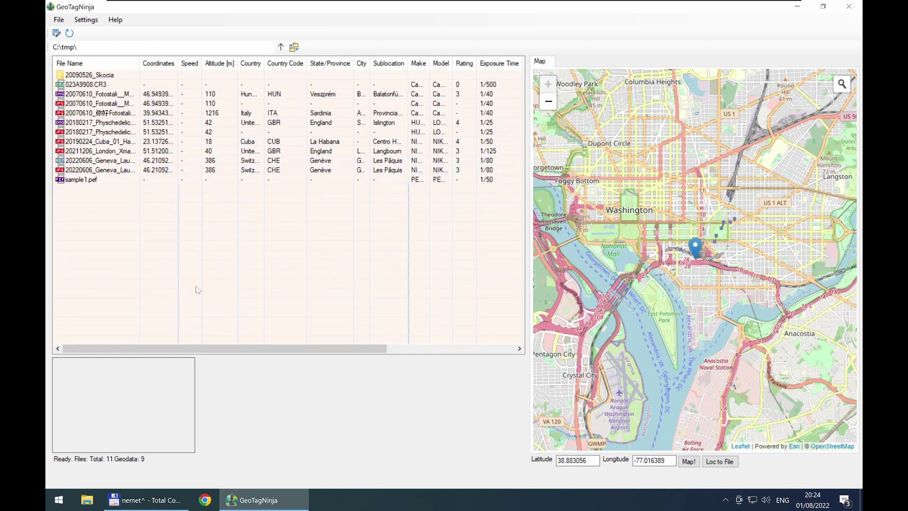
Step: Preview 20070610_Fotostali__MG_7076 as dng and as jpg, and widen the File Name and Coordinates columns
{"action": "left_click", "coordinate": [182, 93]}
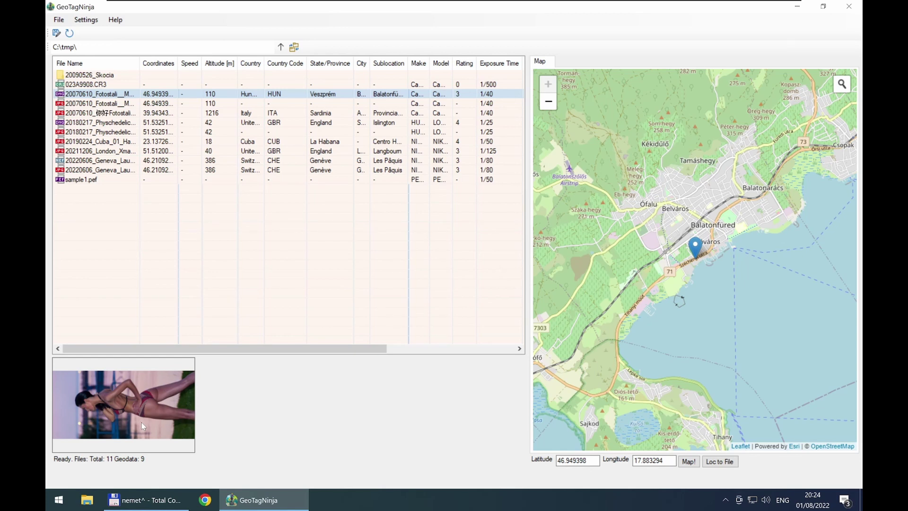
{"action": "left_click", "coordinate": [195, 101]}
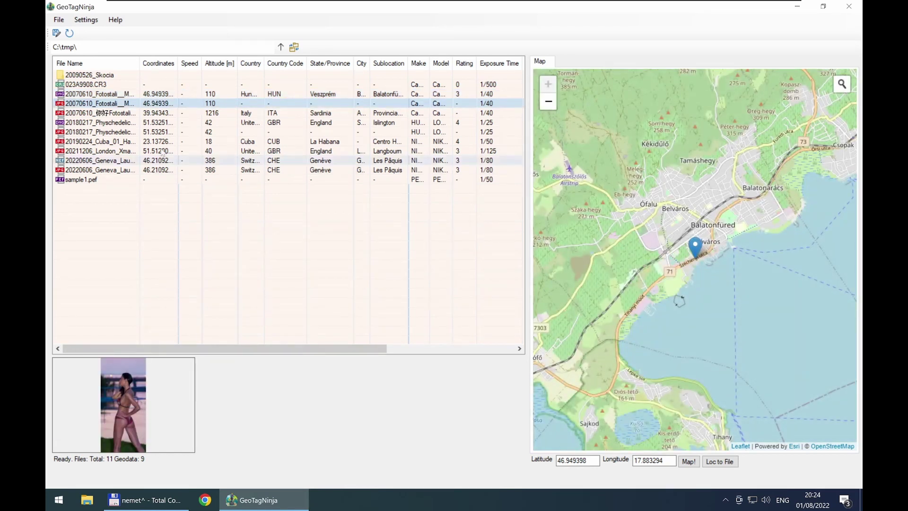
{"action": "double_click", "coordinate": [141, 59]}
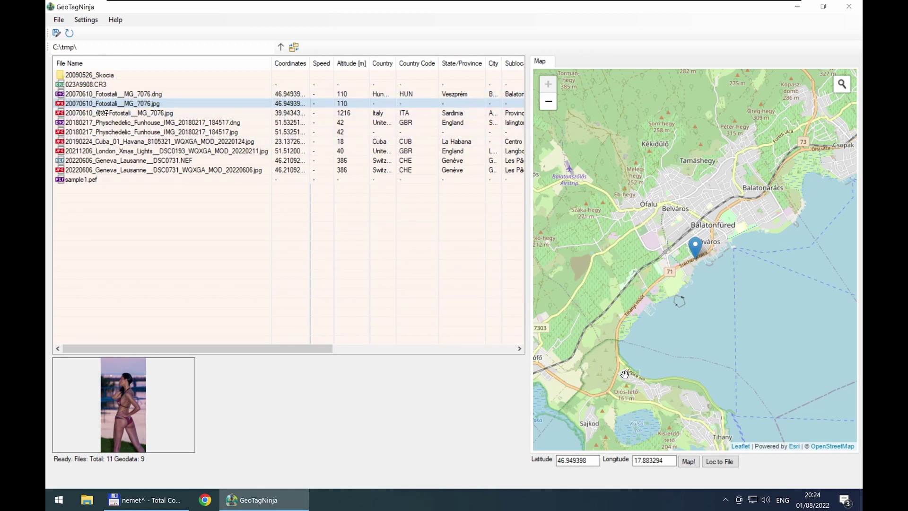
{"action": "left_click_drag", "start_coordinate": [310, 63], "coordinate": [314, 112]}
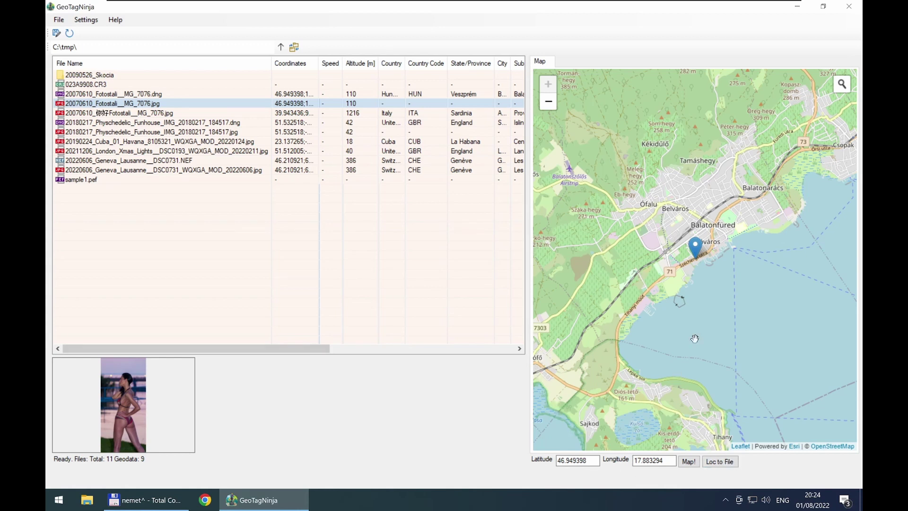
Step: Assign the map location 46.950848, 17.884197 near Balatonfüred to 20070610_Fotostali__MG_7076.jpg, including altitude and toponymy values
{"action": "left_click", "coordinate": [662, 182]}
{"action": "left_click", "coordinate": [734, 263]}
{"action": "left_click", "coordinate": [645, 263]}
{"action": "left_click", "coordinate": [693, 264]}
{"action": "left_click", "coordinate": [699, 221]}
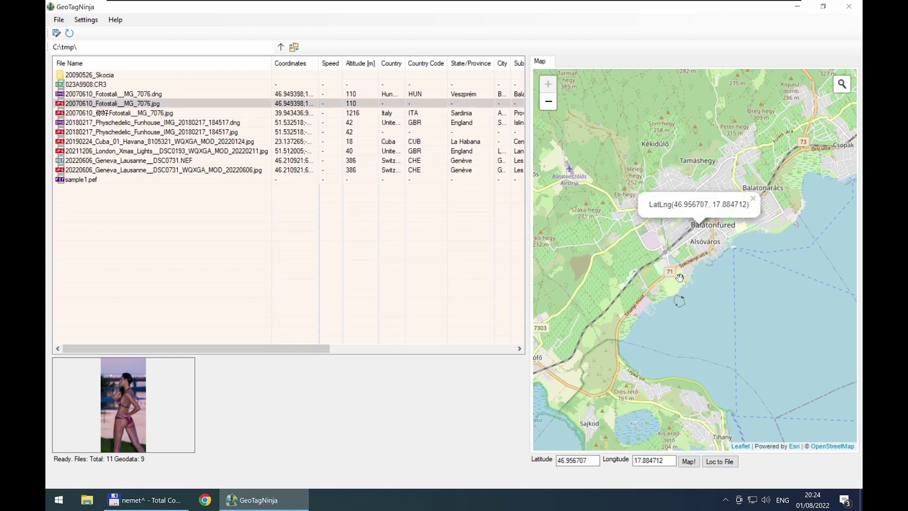
{"action": "left_click", "coordinate": [697, 252]}
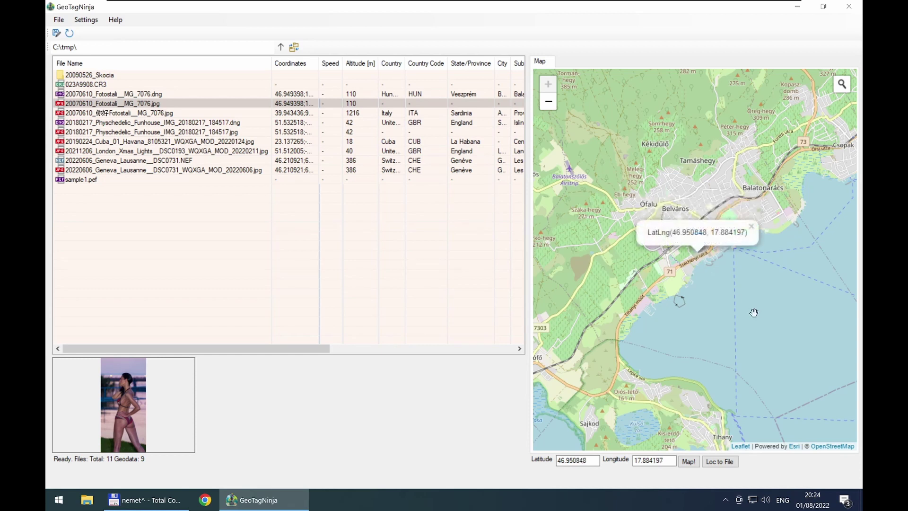
{"action": "left_click", "coordinate": [719, 462]}
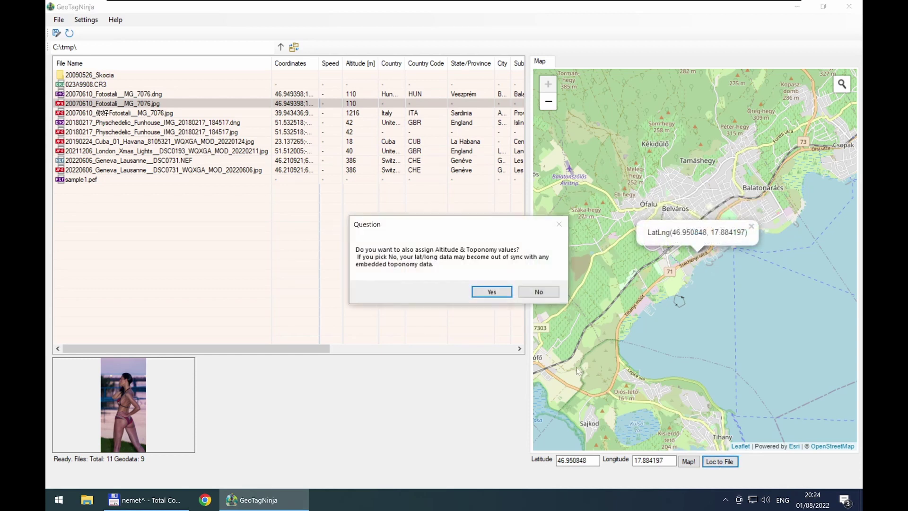
{"action": "left_click", "coordinate": [492, 292]}
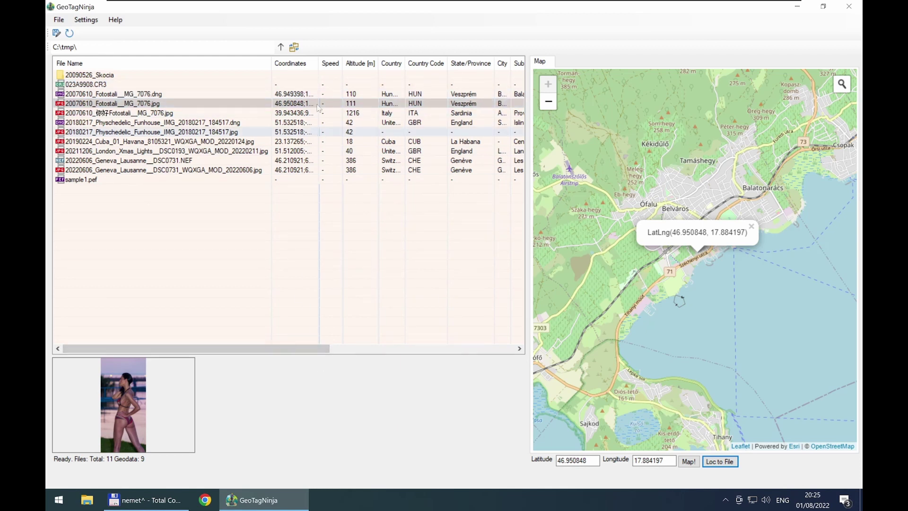
Step: Widen the Coordinates column further and save the jpg's pending location changes to the file
{"action": "left_click_drag", "start_coordinate": [316, 69], "coordinate": [329, 135]}
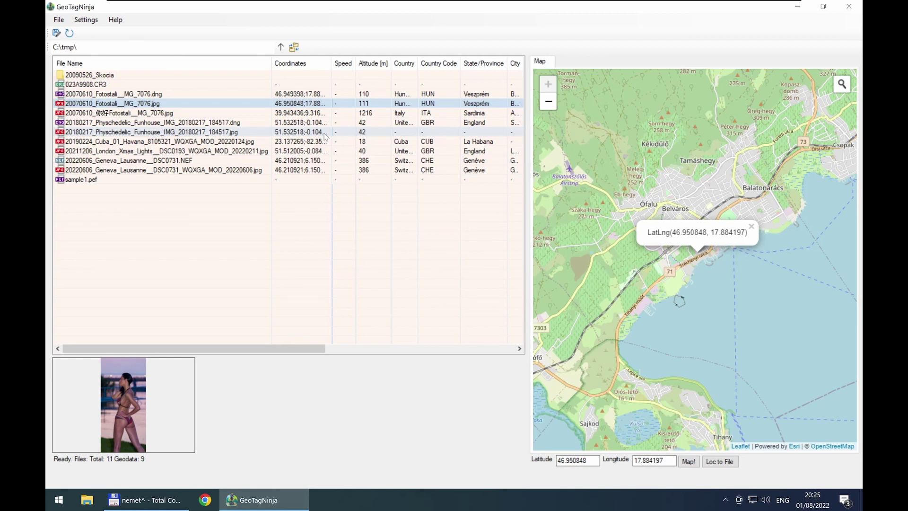
{"action": "left_click", "coordinate": [349, 96]}
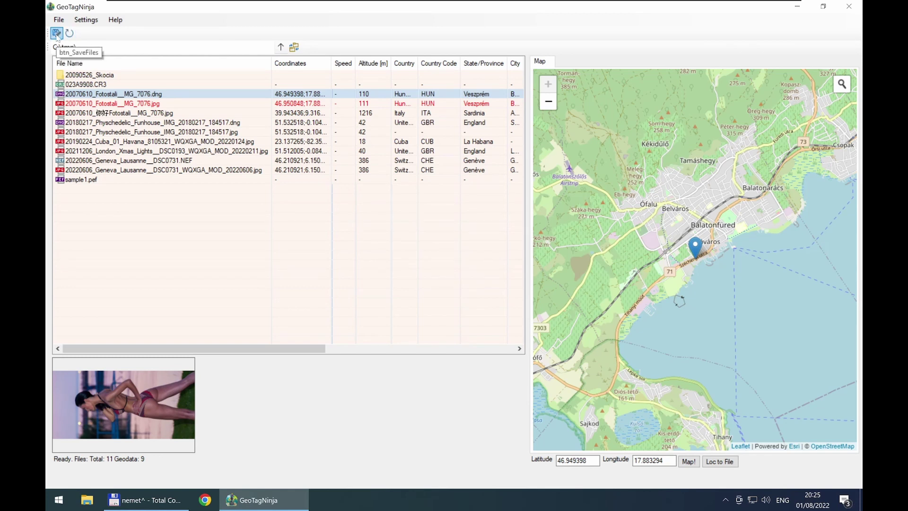
{"action": "left_click", "coordinate": [56, 33]}
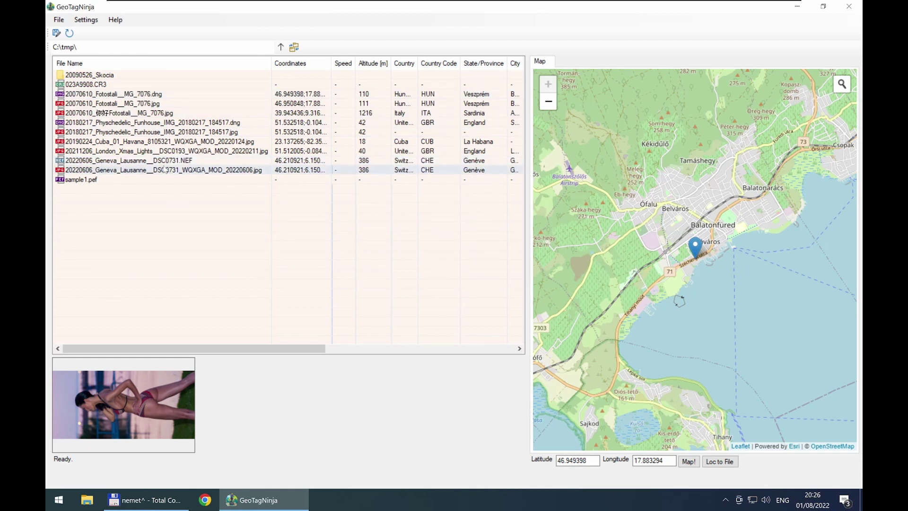
Step: Select sample1.pef and search the map for "st olaf's house london"
{"action": "left_click", "coordinate": [148, 180]}
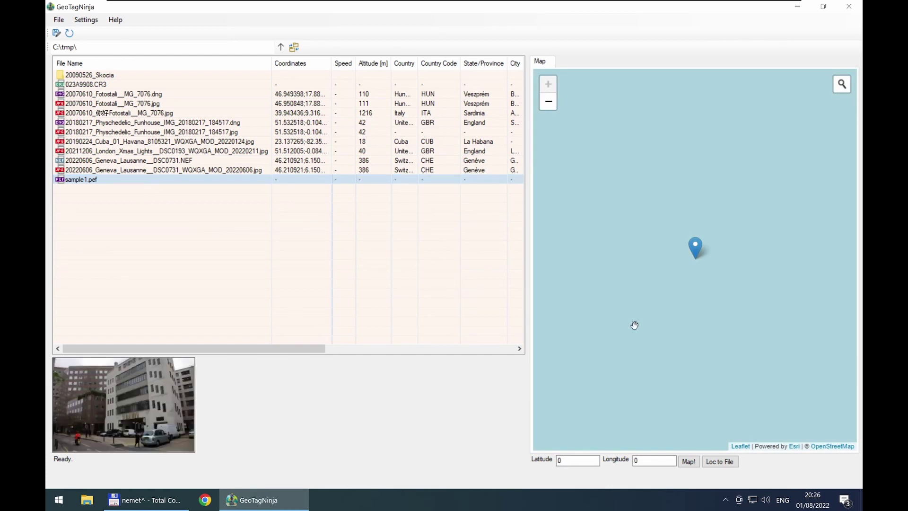
{"action": "left_click", "coordinate": [842, 84]}
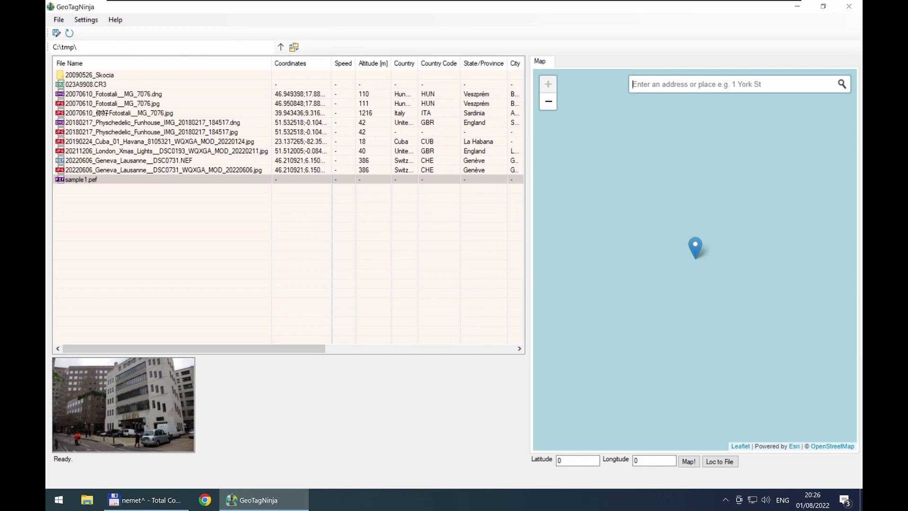
{"action": "type", "text": "st o"}
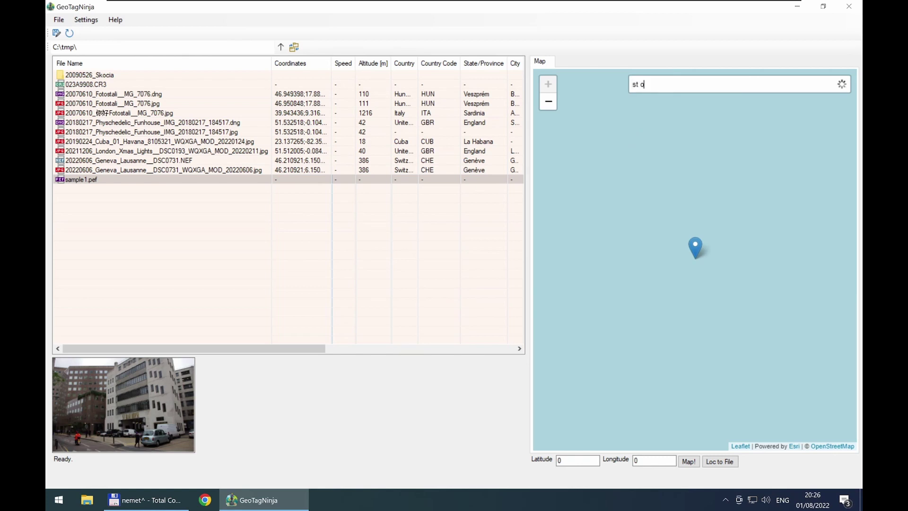
{"action": "type", "text": "laf's house lon"}
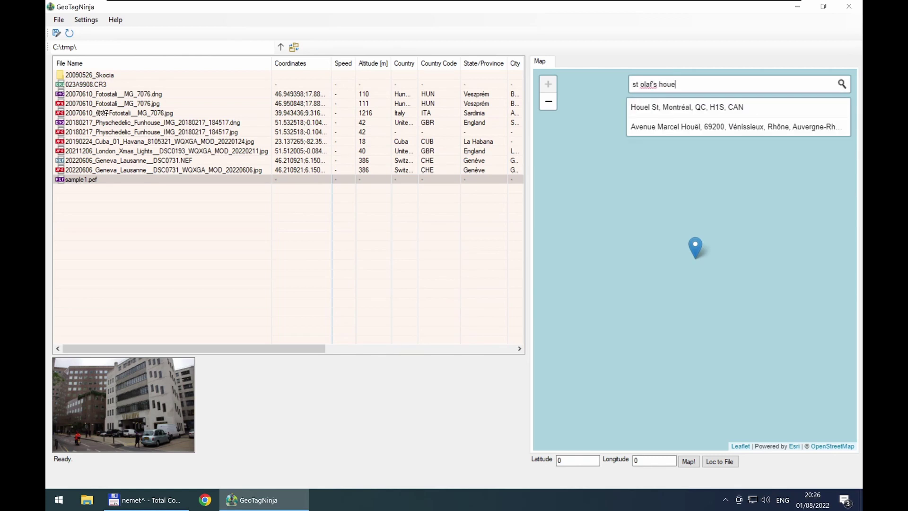
{"action": "type", "text": "don"}
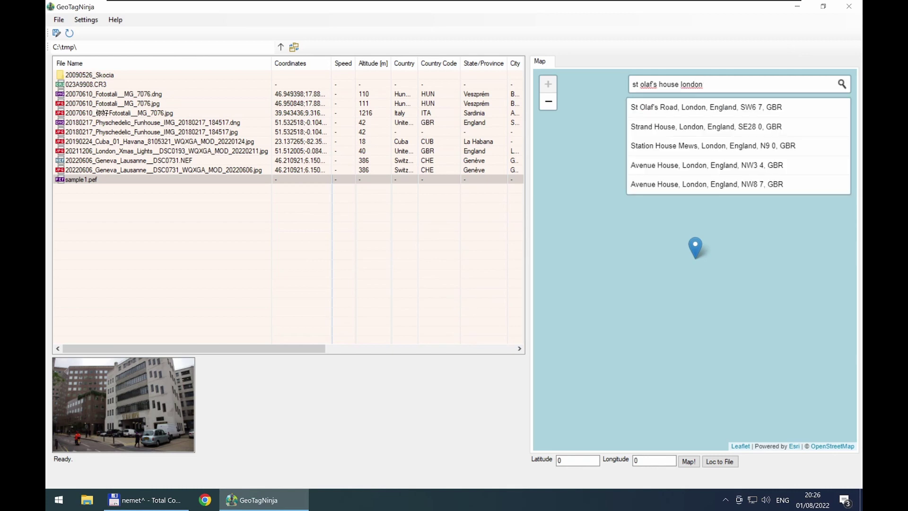
Step: Search the map for "tooley street london", choose the London SE1 2 match, and assign it to sample1.pef with altitude and toponymy values
{"action": "key", "text": "ctrl+a"}
{"action": "type", "text": "too"}
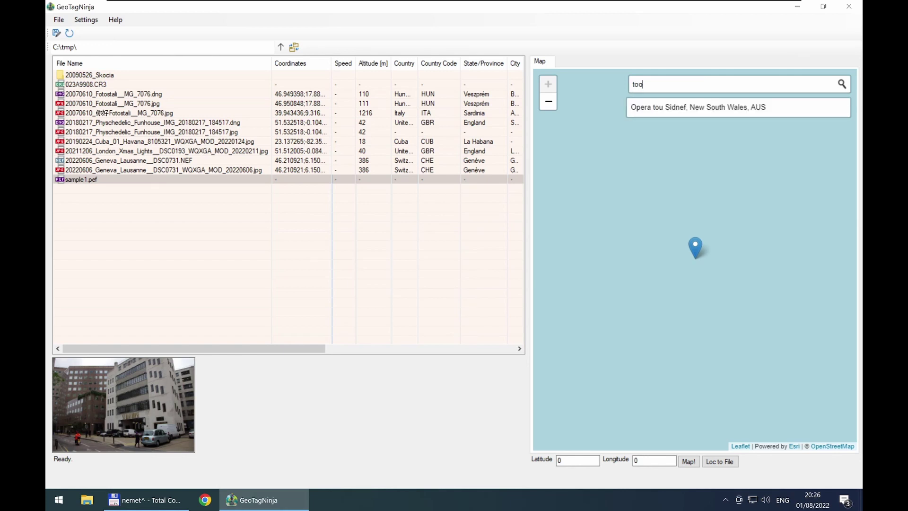
{"action": "type", "text": "ley street london"}
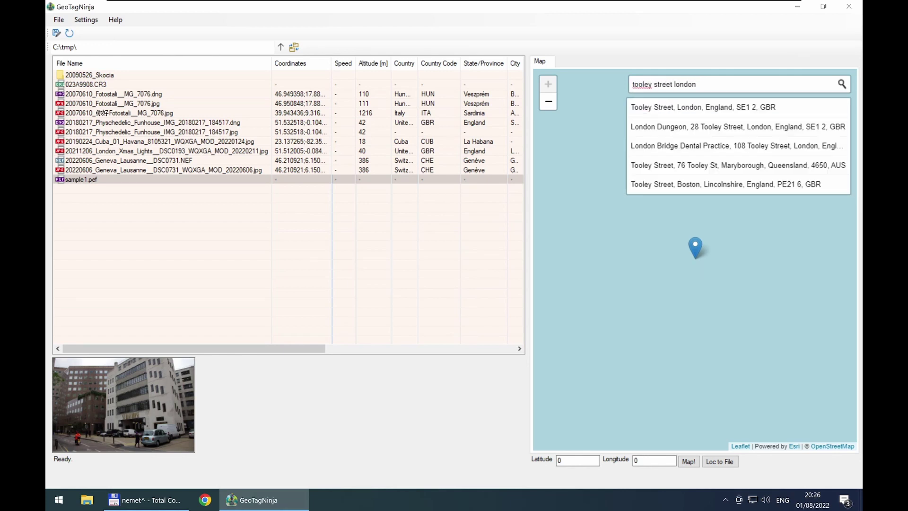
{"action": "left_click", "coordinate": [671, 107]}
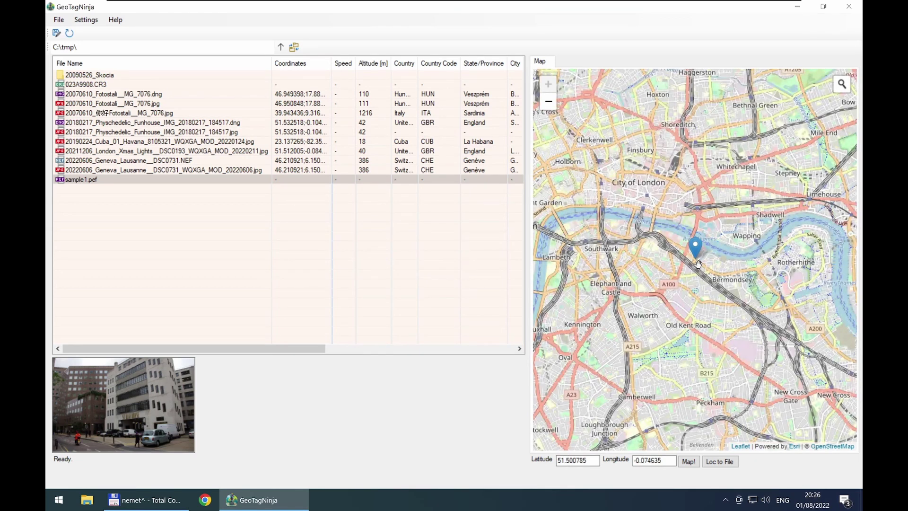
{"action": "left_click", "coordinate": [724, 466]}
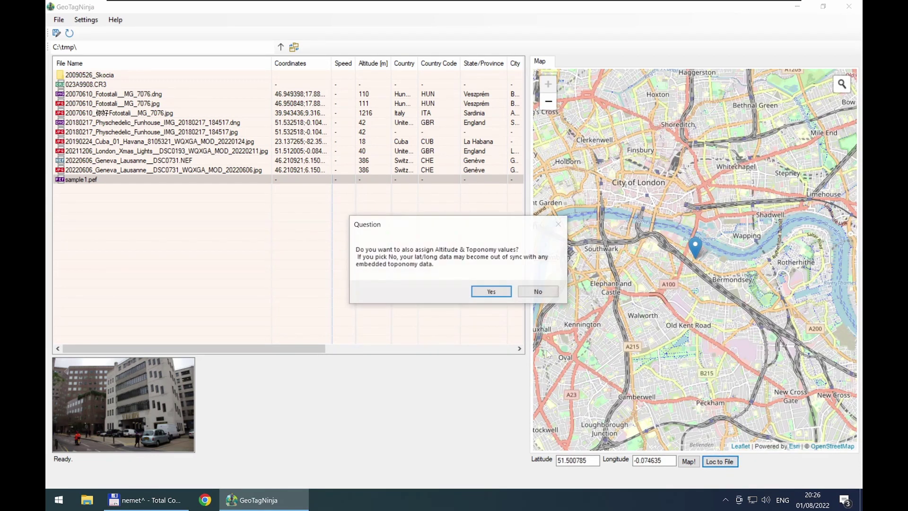
{"action": "left_click", "coordinate": [486, 291]}
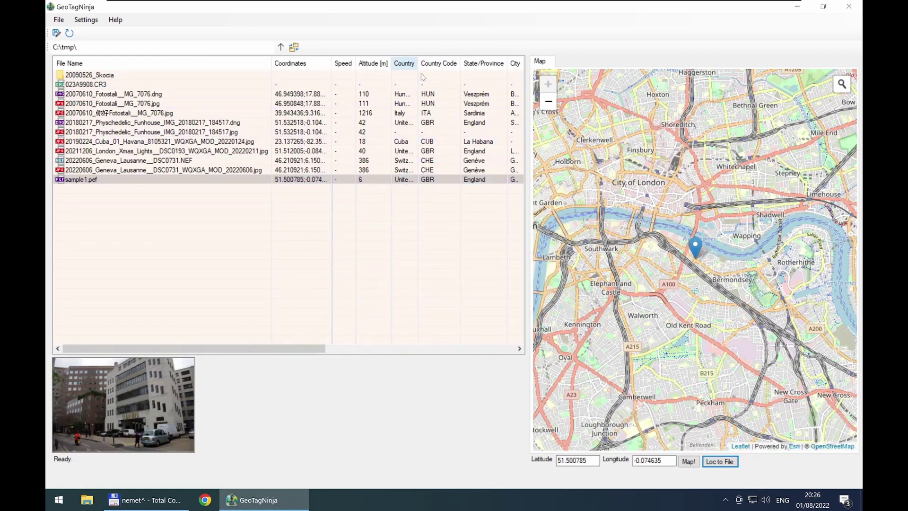
Step: Save the pending location changes of sample1.pef
{"action": "scroll", "coordinate": [700, 260], "scroll_direction": "down", "scroll_amount": 1}
{"action": "scroll", "coordinate": [700, 260], "scroll_direction": "down", "scroll_amount": 1}
{"action": "scroll", "coordinate": [700, 264], "scroll_direction": "up", "scroll_amount": 2}
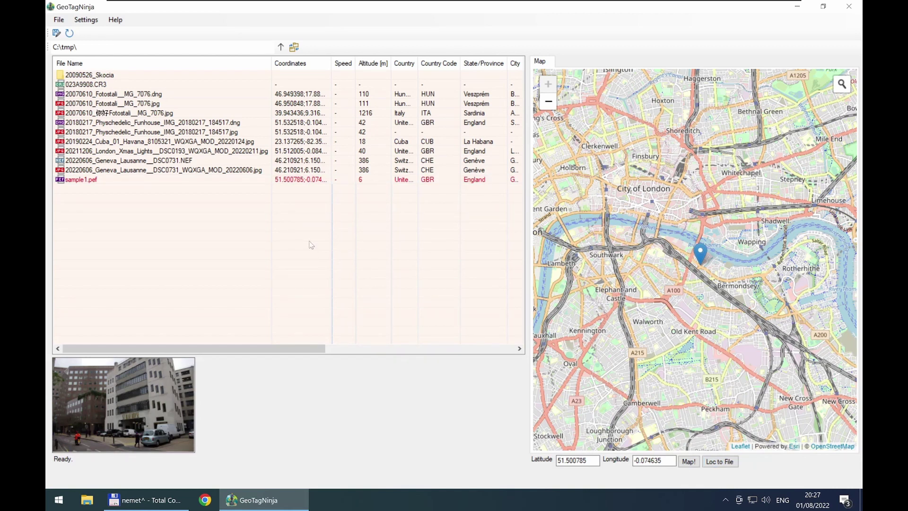
{"action": "key", "text": "ctrl+s"}
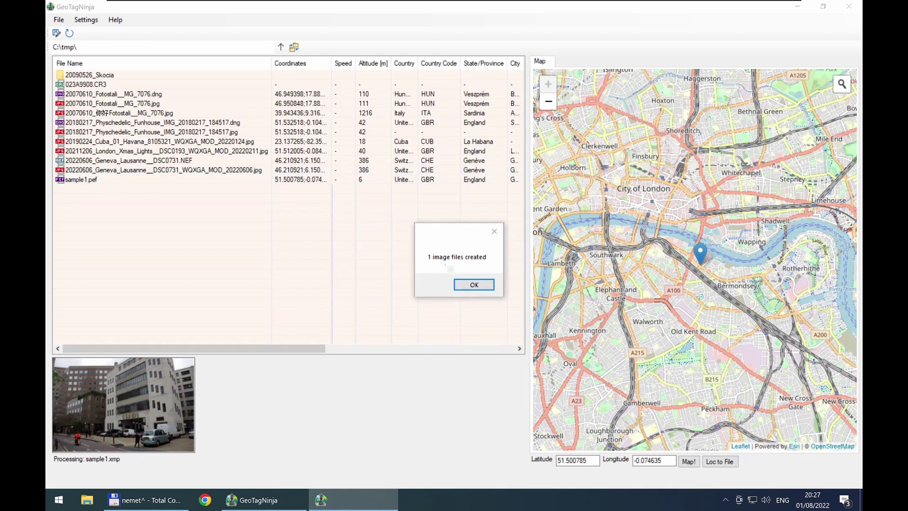
{"action": "left_click", "coordinate": [468, 283]}
Step: Check the XMP, sidecar and overwrite file options for the Pentax pef format in the settings, and leave without changes
{"action": "left_click", "coordinate": [86, 19]}
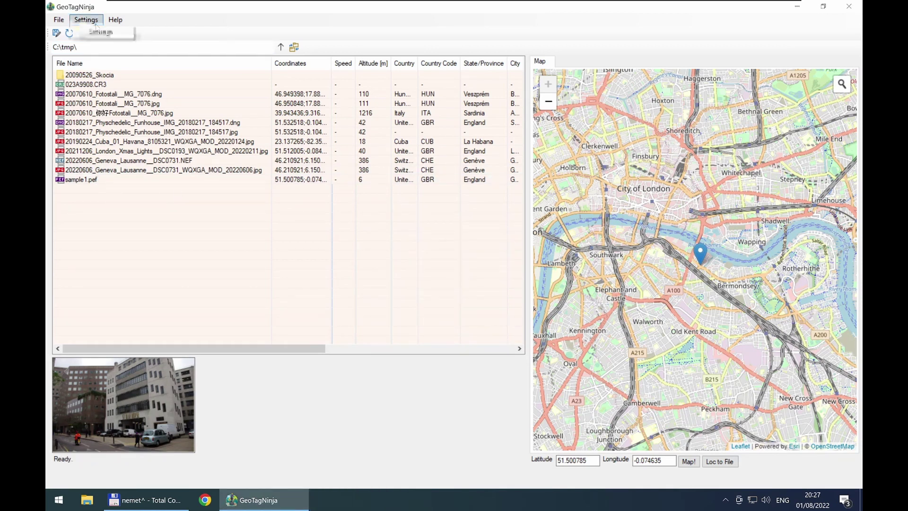
{"action": "left_click", "coordinate": [100, 31]}
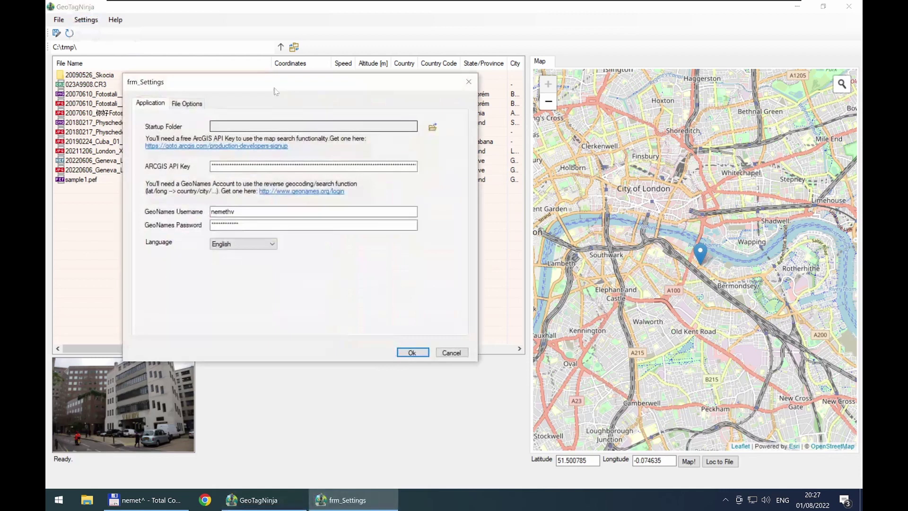
{"action": "left_click", "coordinate": [186, 102]}
{"action": "scroll", "coordinate": [197, 237], "scroll_direction": "down", "scroll_amount": 10}
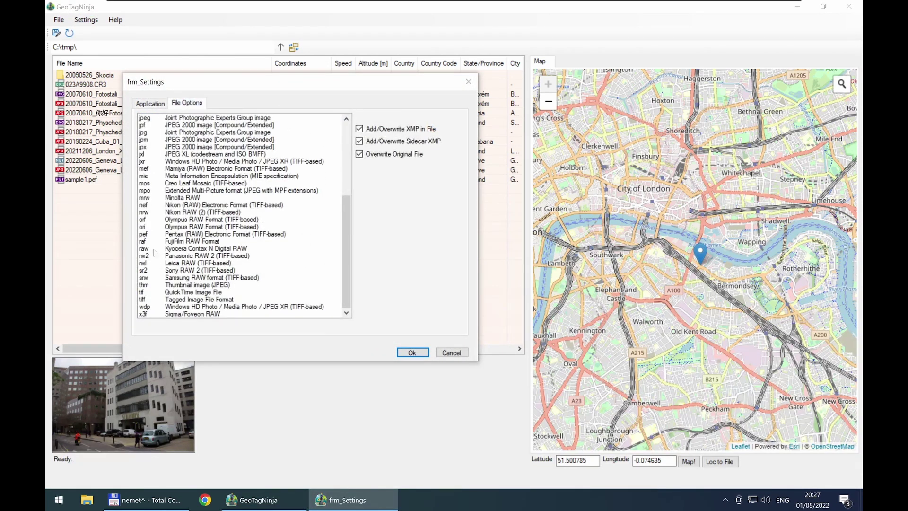
{"action": "left_click", "coordinate": [149, 234]}
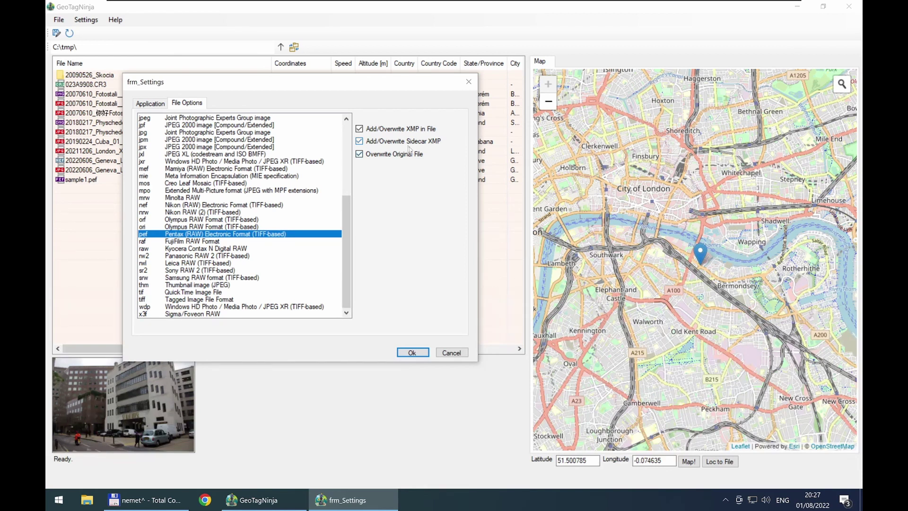
{"action": "left_click", "coordinate": [458, 357]}
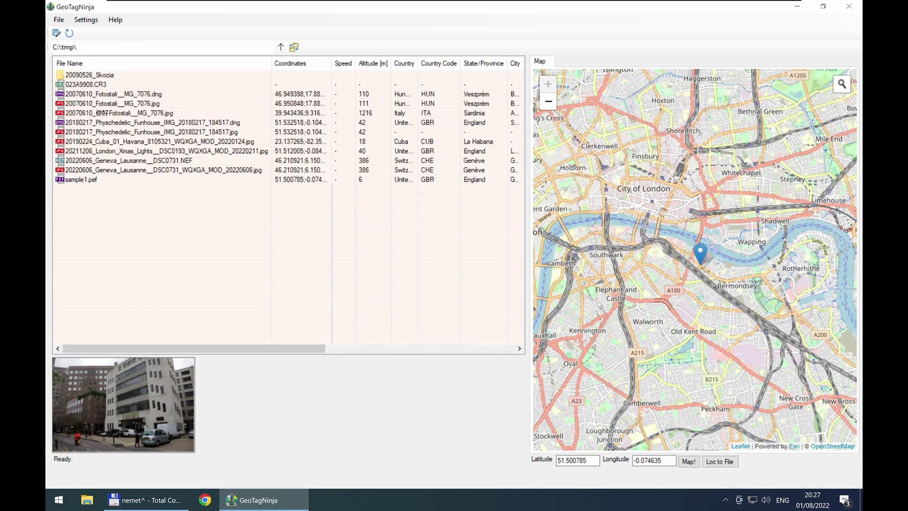
Step: Review the GPS and location data of sample1.pef in Edit Data and close it without changes
{"action": "double_click", "coordinate": [246, 180]}
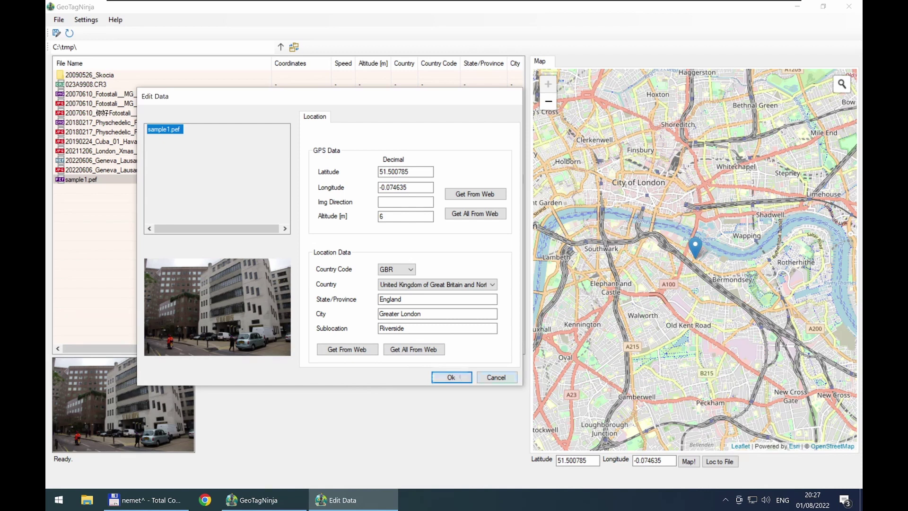
{"action": "left_click", "coordinate": [499, 378]}
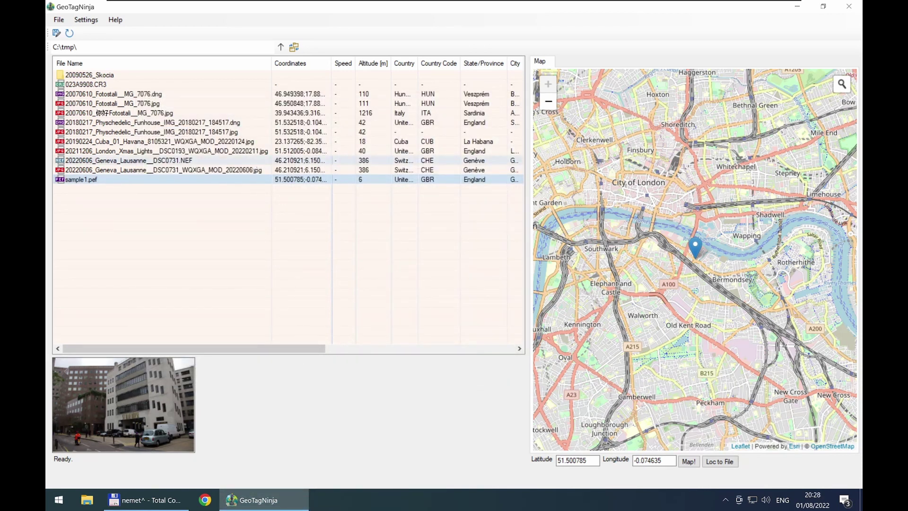
Step: Edit the London_Xmas_Lights jpg, 20220606_Geneva_Lausanne__DSC0731.NEF and sample1.pef together, and fetch altitudes for all of them from the web
{"action": "left_click", "coordinate": [212, 160], "text": "shift"}
{"action": "left_click", "coordinate": [213, 151], "text": "shift"}
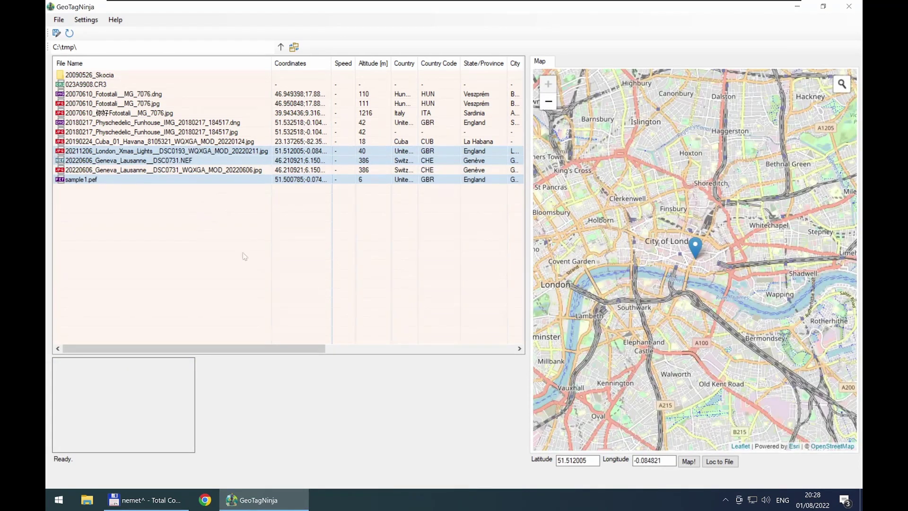
{"action": "key", "text": "shift+F1"}
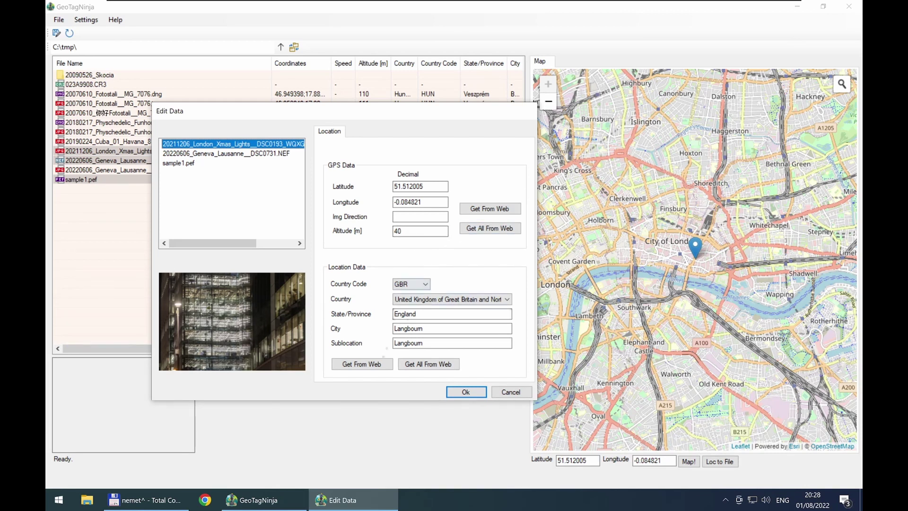
{"action": "left_click", "coordinate": [349, 365]}
{"action": "left_click", "coordinate": [428, 365]}
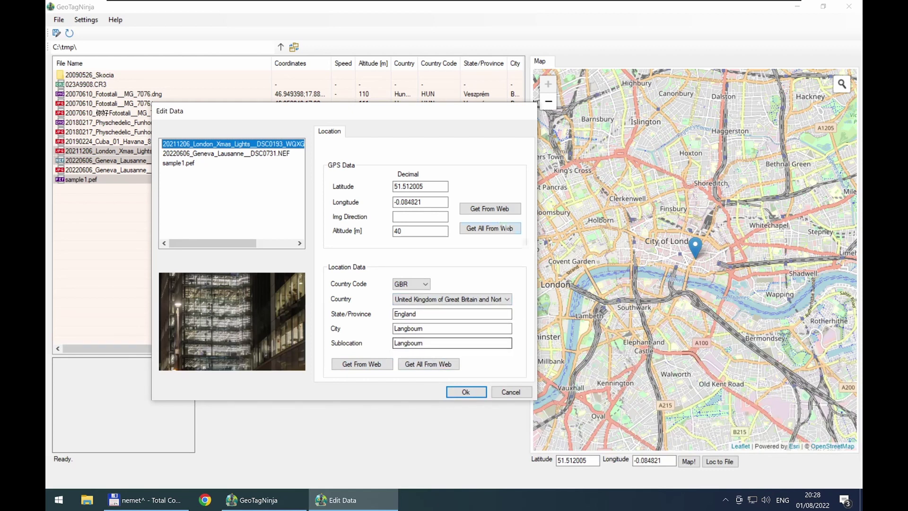
{"action": "left_click", "coordinate": [497, 231]}
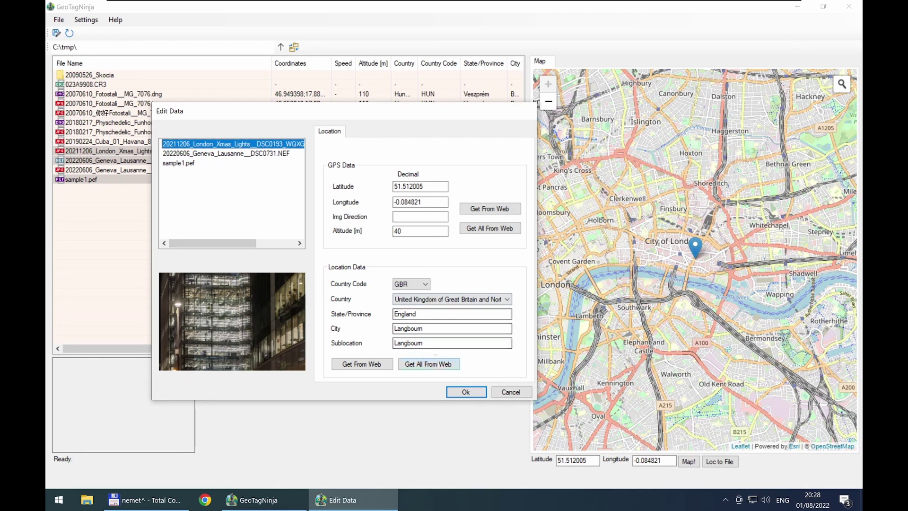
{"action": "left_click", "coordinate": [473, 229]}
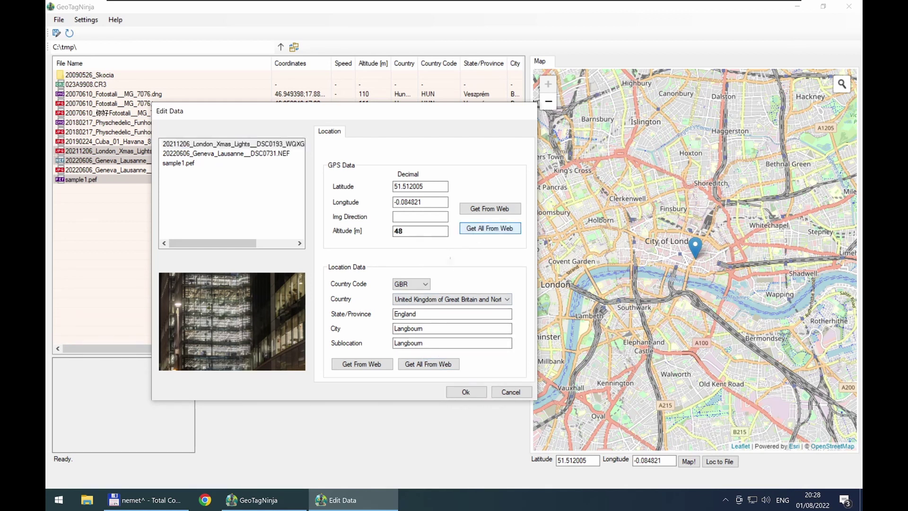
{"action": "key", "text": "Return"}
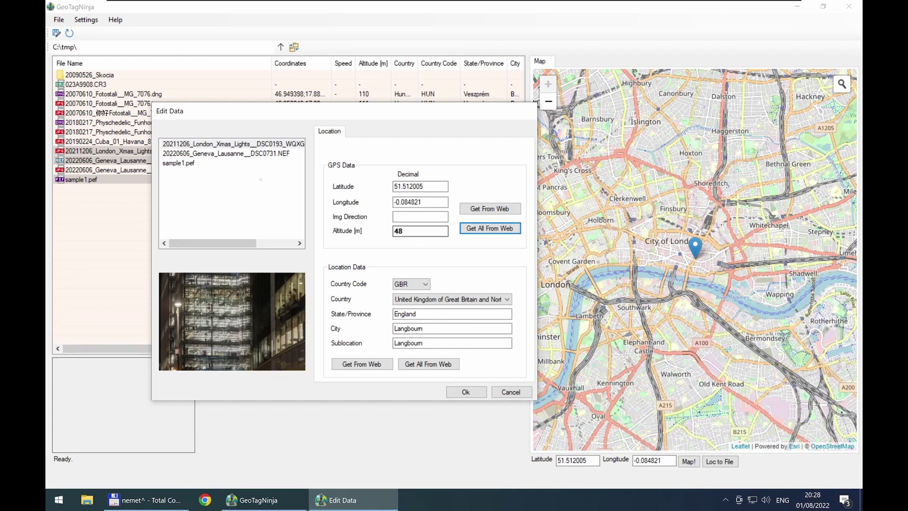
Step: Compare the GPS and location values of the Geneva NEF, sample1.pef and the London jpg in Edit Data
{"action": "left_click", "coordinate": [223, 154]}
{"action": "left_click", "coordinate": [189, 164]}
{"action": "left_click", "coordinate": [192, 154]}
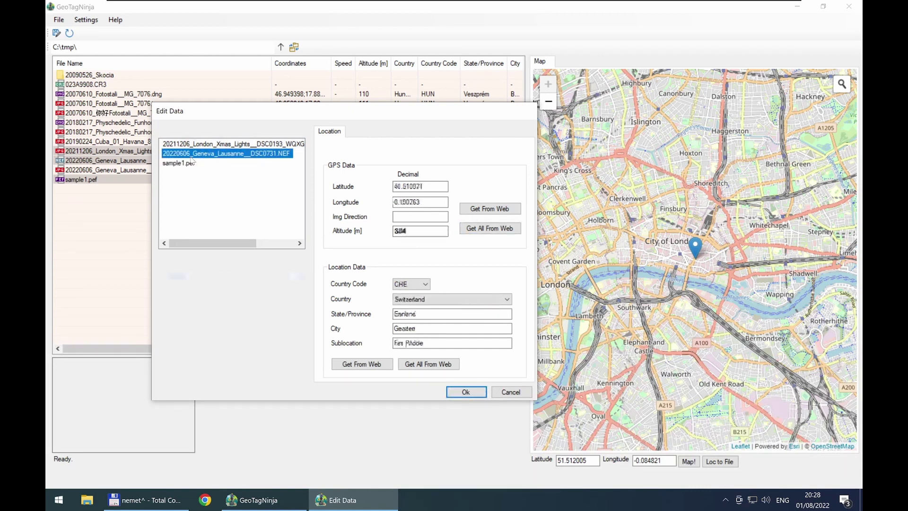
{"action": "left_click", "coordinate": [192, 145]}
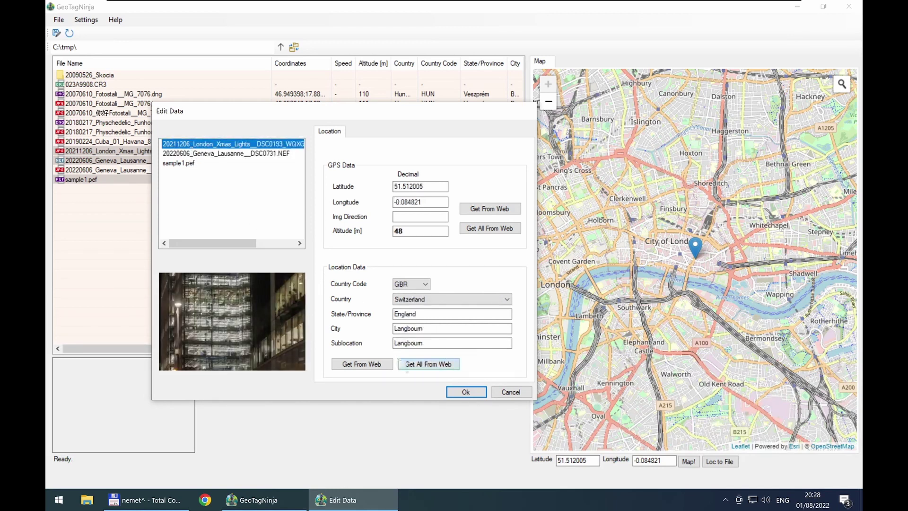
Step: Fetch toponymy values for all three files from the web, check sample1.pef and the Geneva NEF, and discard the edits
{"action": "left_click", "coordinate": [409, 369]}
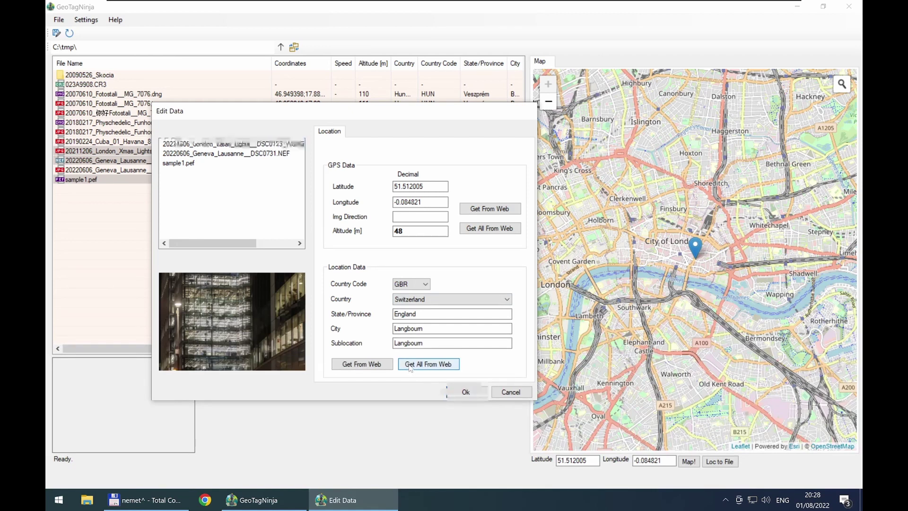
{"action": "left_click", "coordinate": [463, 284]}
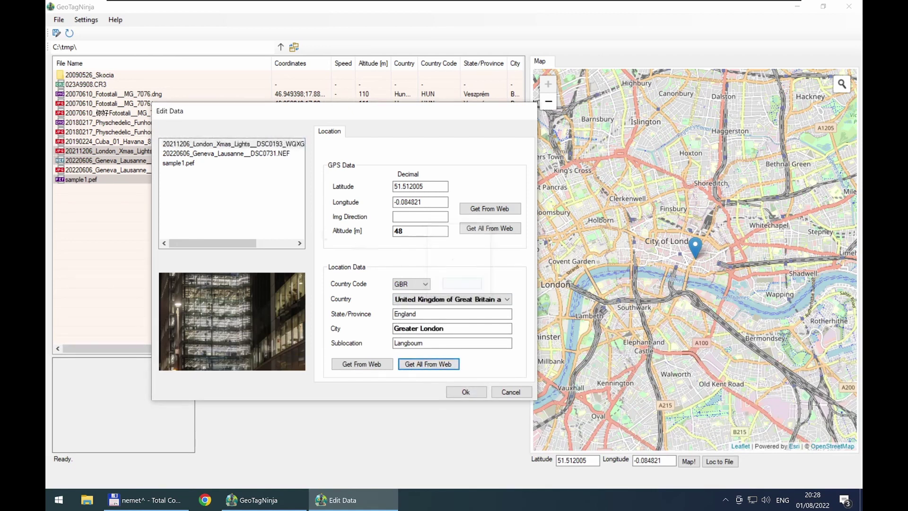
{"action": "left_click", "coordinate": [190, 163]}
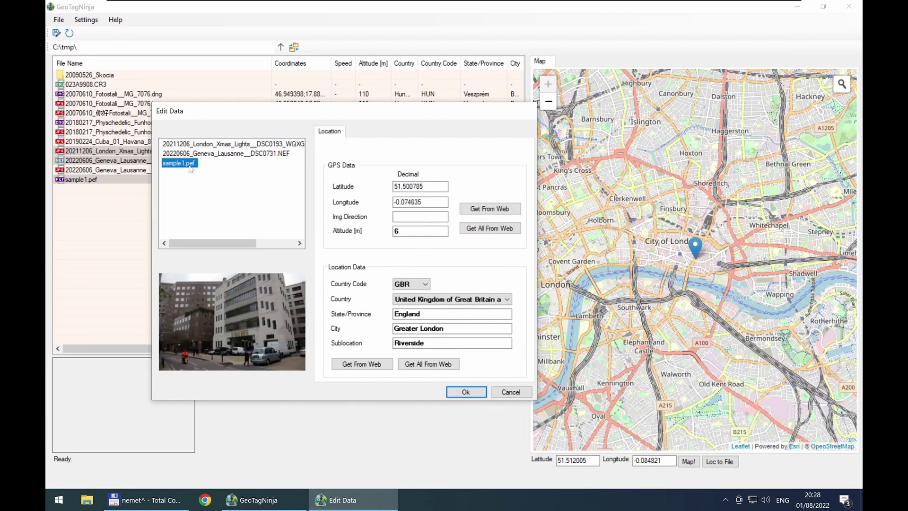
{"action": "left_click", "coordinate": [193, 156]}
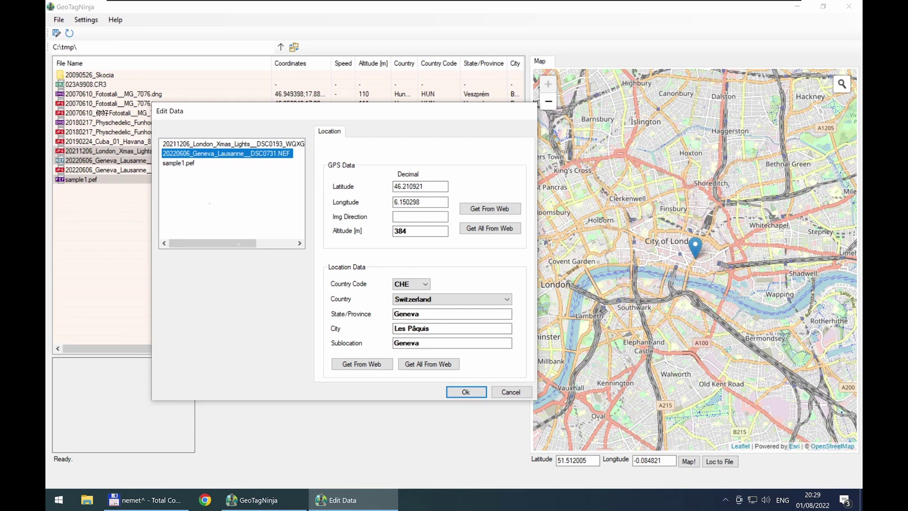
{"action": "left_click", "coordinate": [513, 393]}
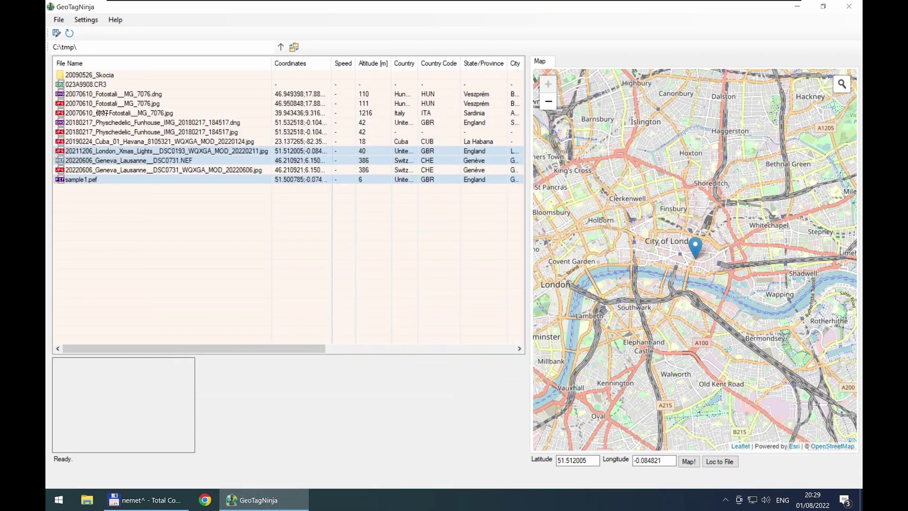
Step: Fetch toponymy from the web for both 20211206_London_Xmas_Lights__DSC0193_WQXGA_MOD_20220211.jpg and sample1.pef, accept the edits, and save them to the files
{"action": "left_click", "coordinate": [316, 151]}
{"action": "double_click", "coordinate": [326, 183]}
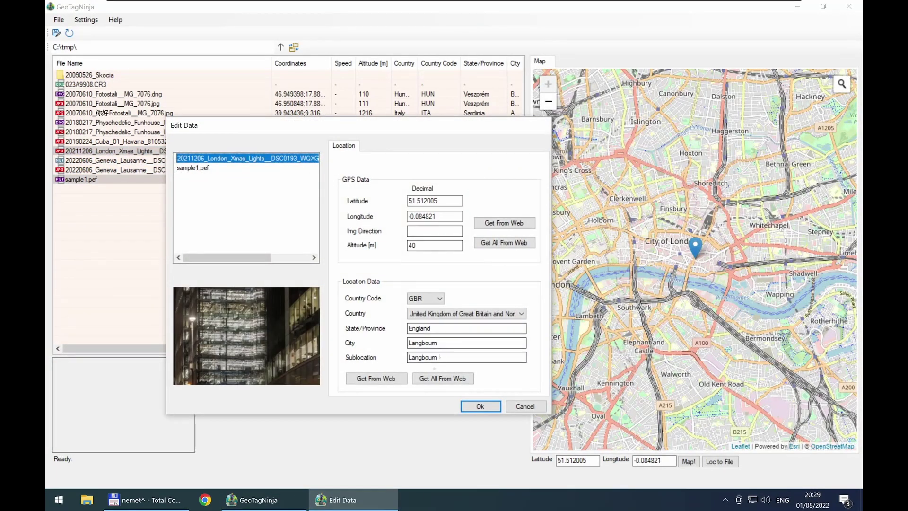
{"action": "left_click", "coordinate": [443, 379]}
{"action": "left_click", "coordinate": [466, 285]}
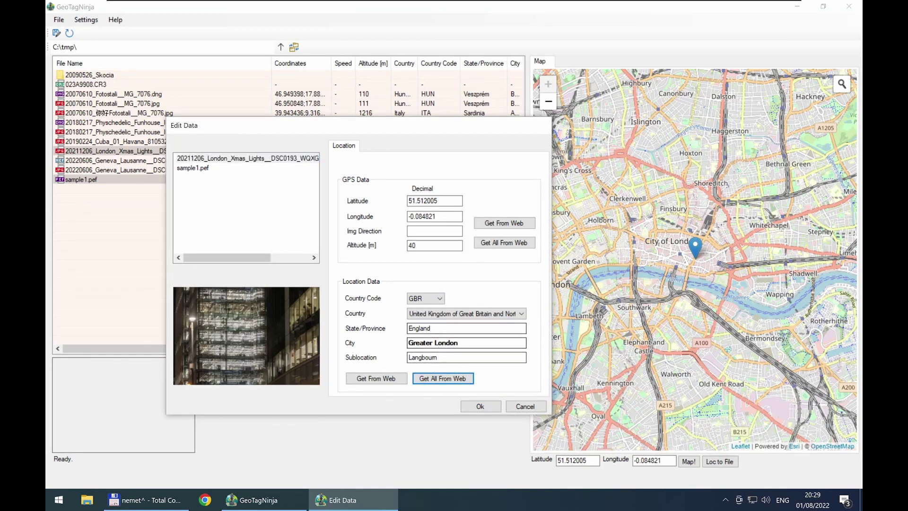
{"action": "left_click", "coordinate": [206, 168]}
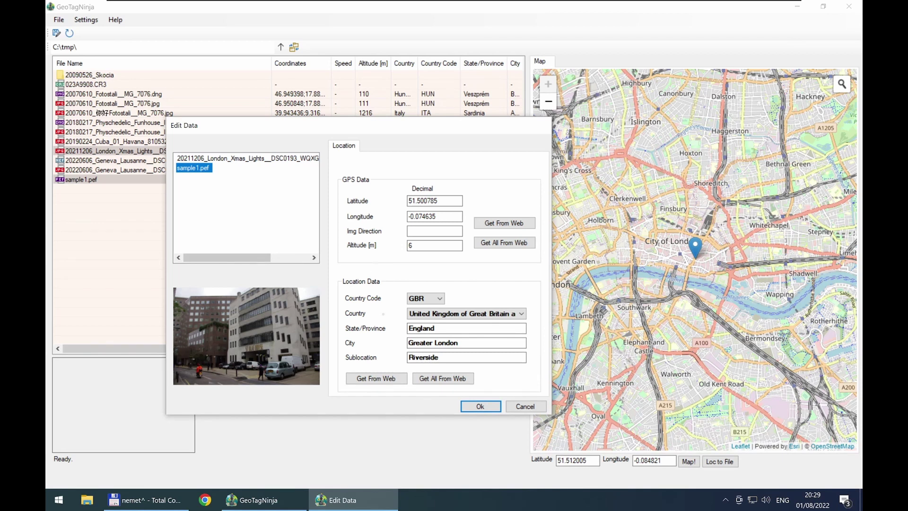
{"action": "left_click", "coordinate": [480, 407]}
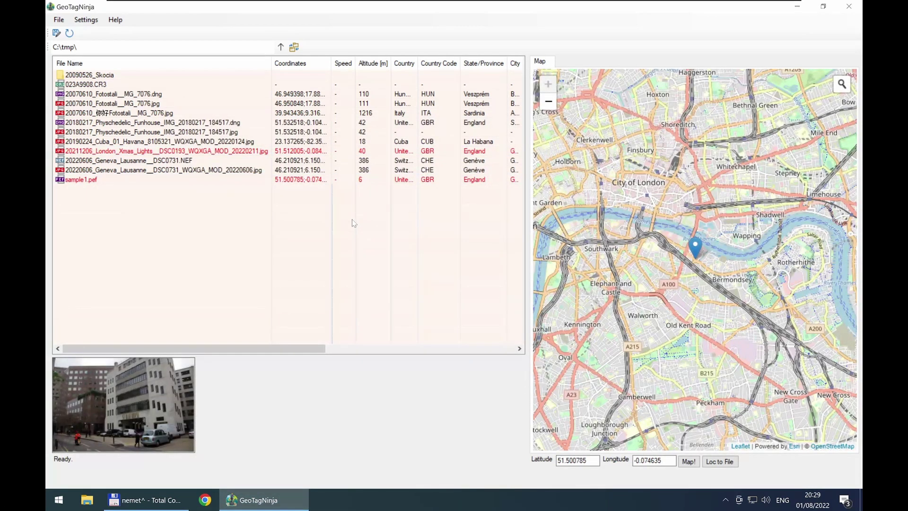
{"action": "key", "text": "ctrl+s"}
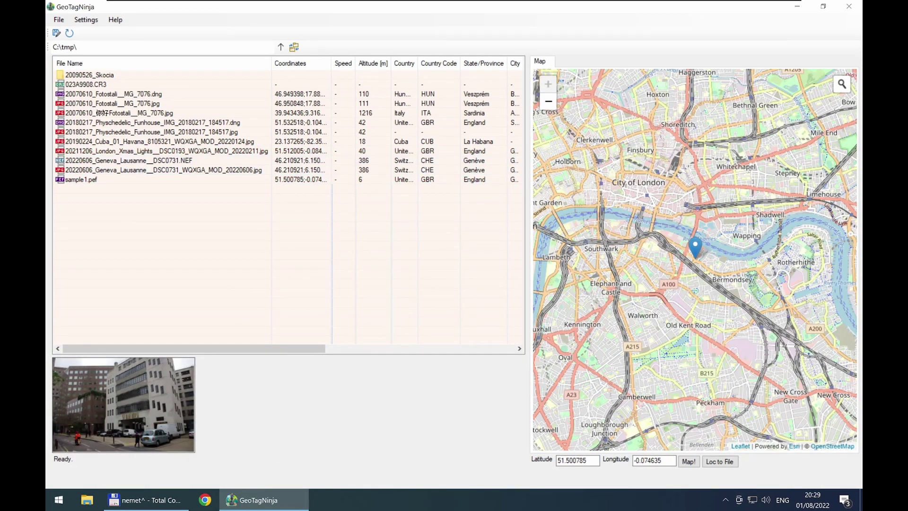
Step: Assign map location 43.961191, 1.933594 in southern France to 023A9908.CR3 with altitude and toponymy values, and save the file
{"action": "left_click", "coordinate": [171, 85]}
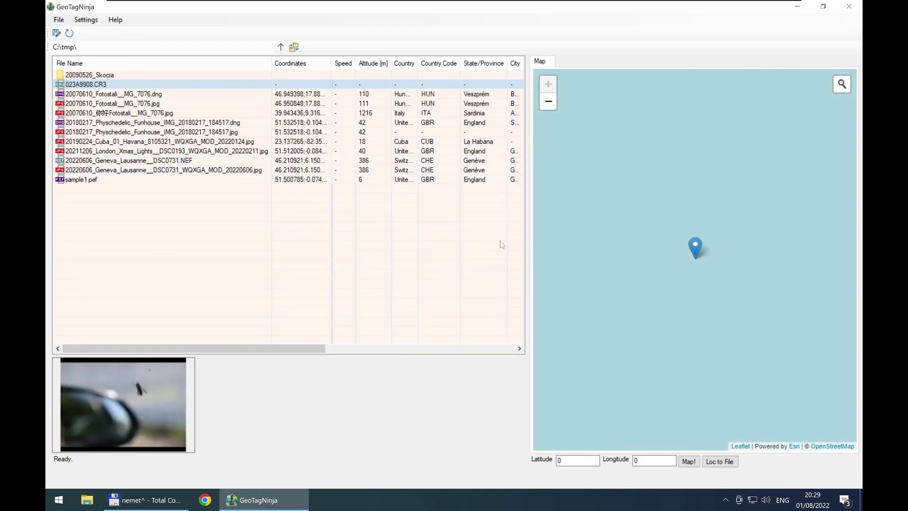
{"action": "scroll", "coordinate": [690, 279], "scroll_direction": "down", "scroll_amount": 1}
{"action": "scroll", "coordinate": [690, 279], "scroll_direction": "down", "scroll_amount": 2}
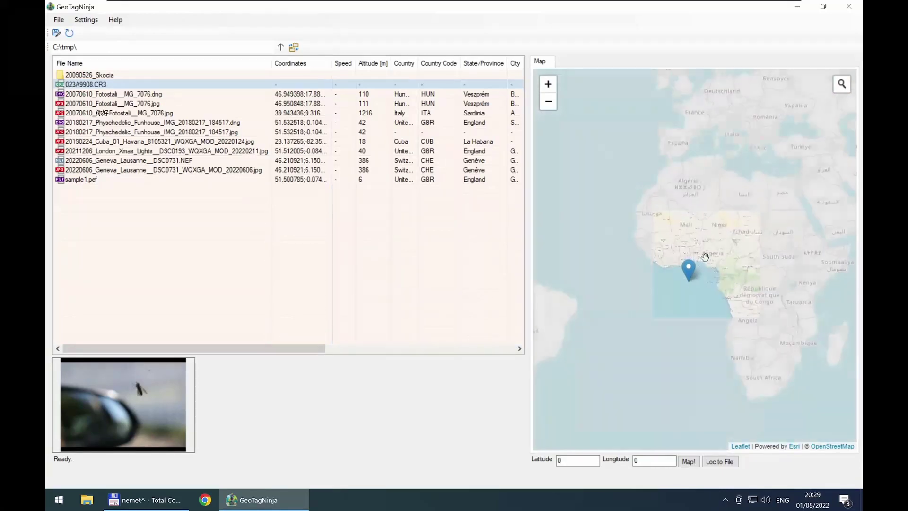
{"action": "mouse_move", "coordinate": [663, 191]}
{"action": "left_mouse_down"}
{"action": "mouse_move", "coordinate": [629, 317]}
{"action": "mouse_move", "coordinate": [620, 314]}
{"action": "left_mouse_up"}
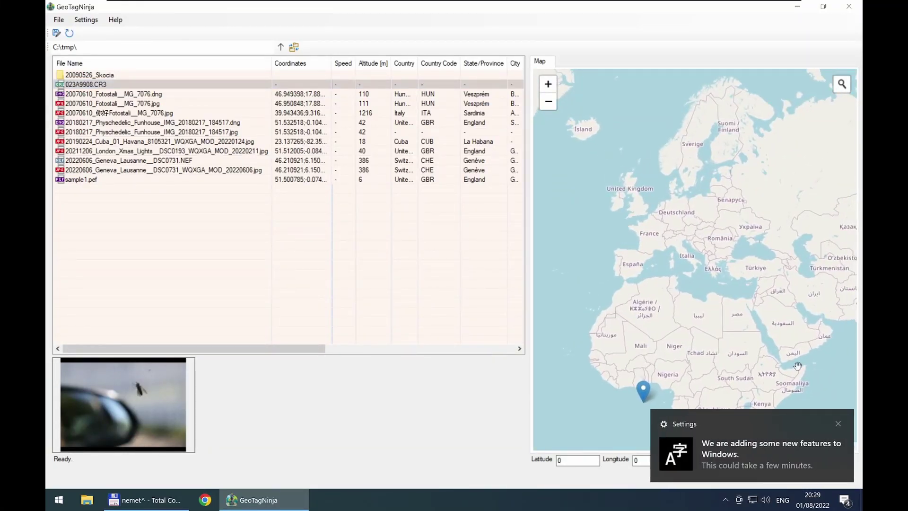
{"action": "left_click", "coordinate": [838, 423]}
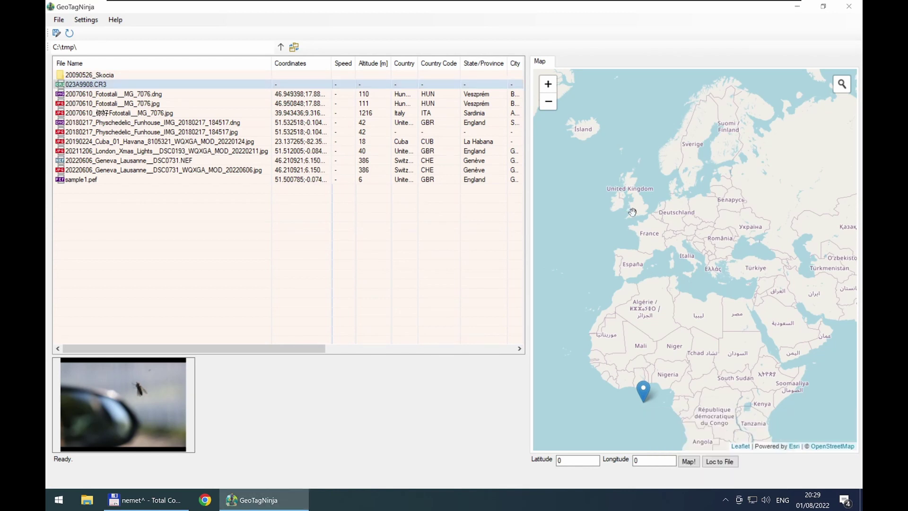
{"action": "left_click", "coordinate": [648, 245]}
{"action": "left_click", "coordinate": [720, 461]}
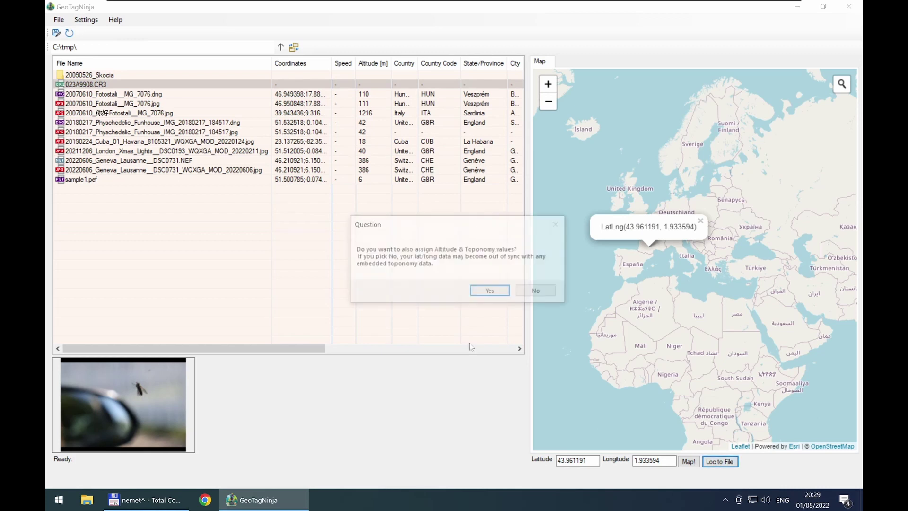
{"action": "left_click", "coordinate": [483, 290]}
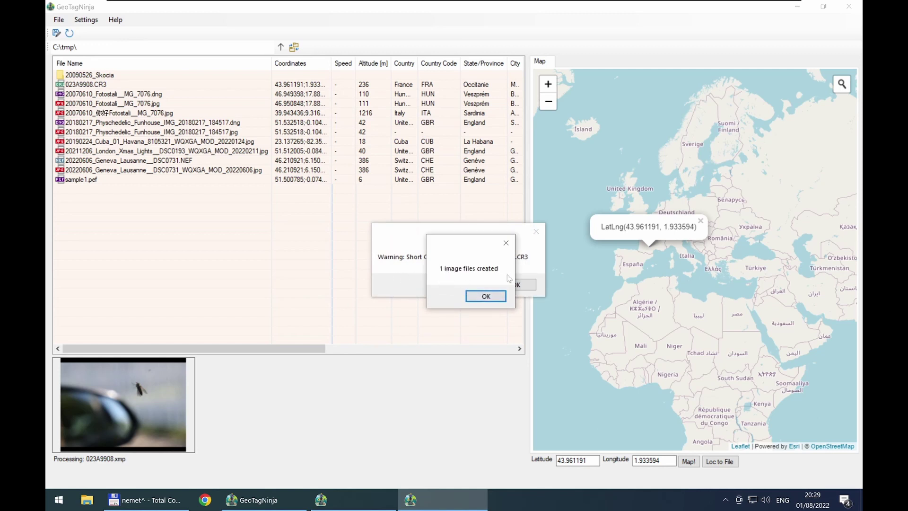
{"action": "left_click", "coordinate": [486, 296]}
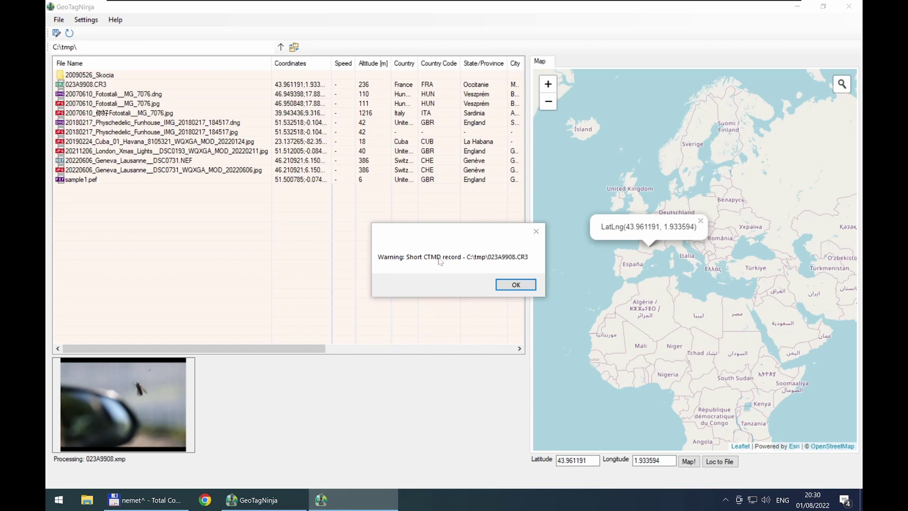
{"action": "left_click", "coordinate": [500, 284]}
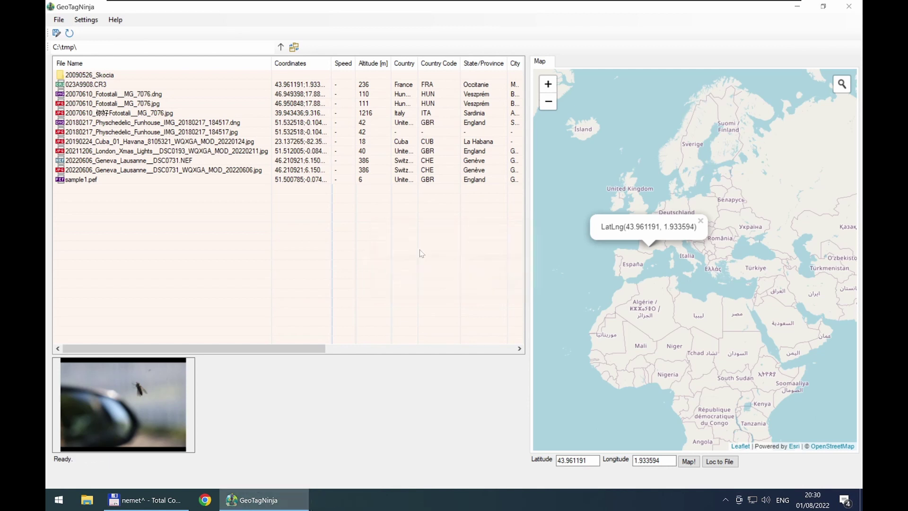
Step: Reload the C:\tmp folder and check the saved location of 023A9908.CR3 on the map
{"action": "left_click", "coordinate": [294, 47]}
{"action": "left_click", "coordinate": [305, 105]}
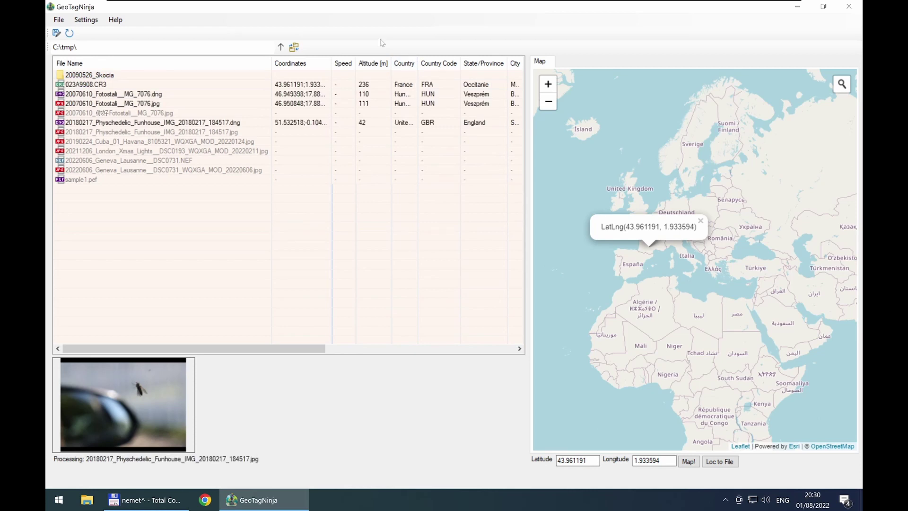
{"action": "left_click", "coordinate": [368, 86]}
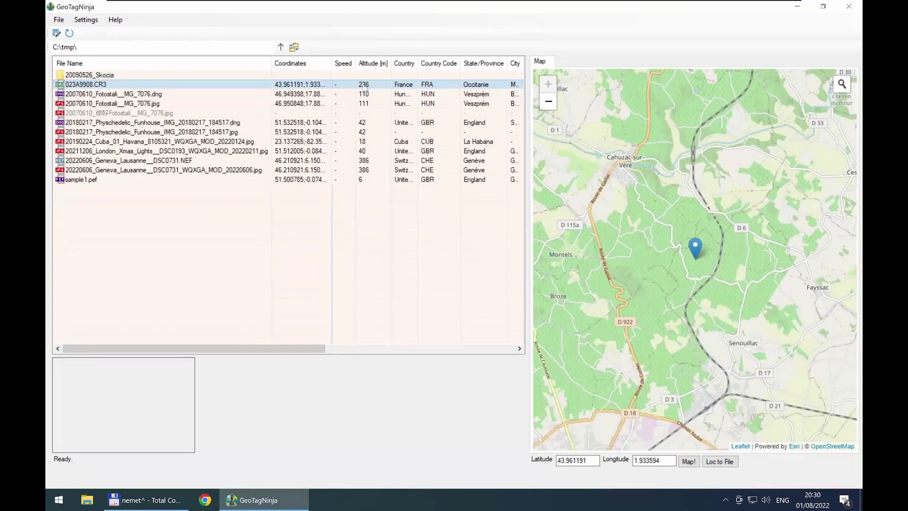
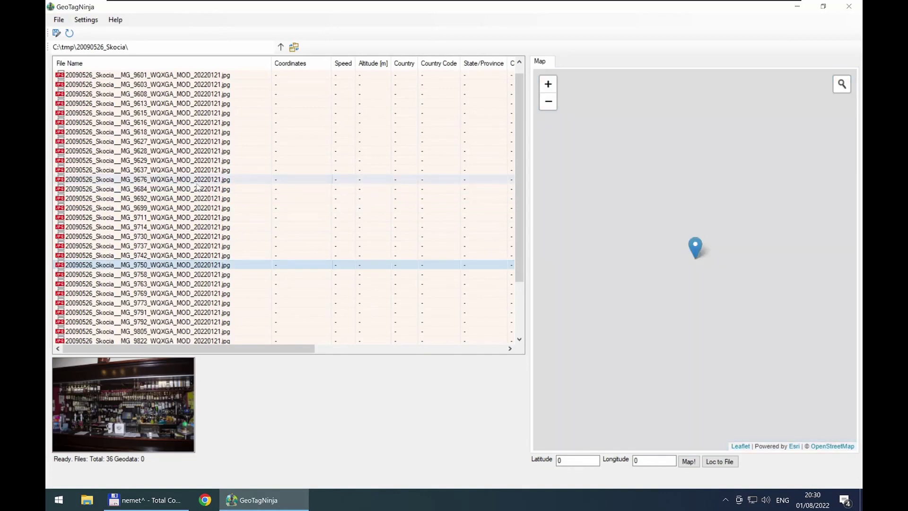
Step: Find Edinburgh, City of Edinburgh, Scotland on the map and assign it to 20090526_Skocia__MG_9616_WQXGA_MOD_20220121.jpg with altitude and toponymy values
{"action": "left_click", "coordinate": [183, 122]}
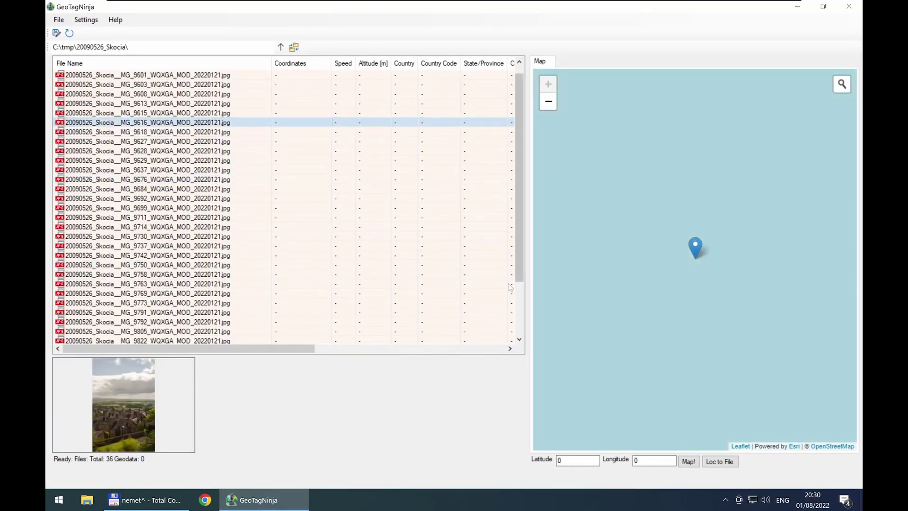
{"action": "left_click", "coordinate": [841, 85]}
{"action": "type", "text": "edning"}
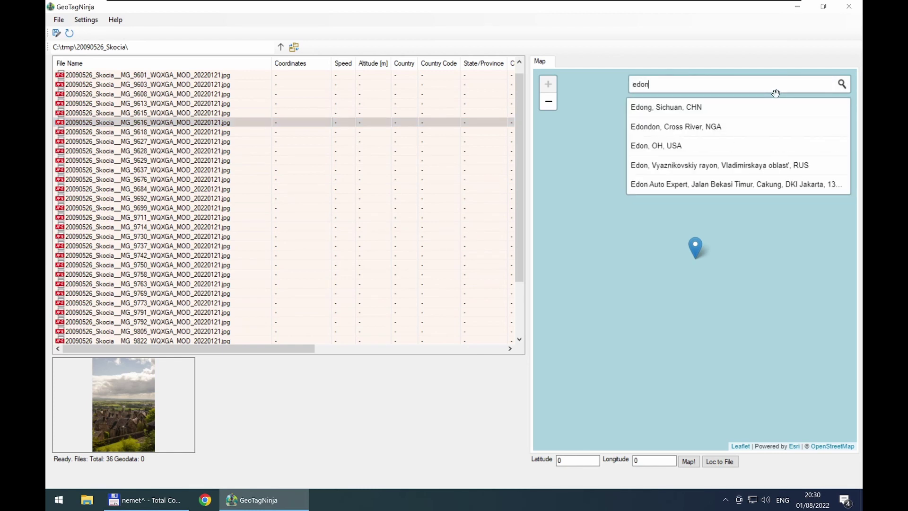
{"action": "key", "text": "BackSpace"}
{"action": "key", "text": "BackSpace"}
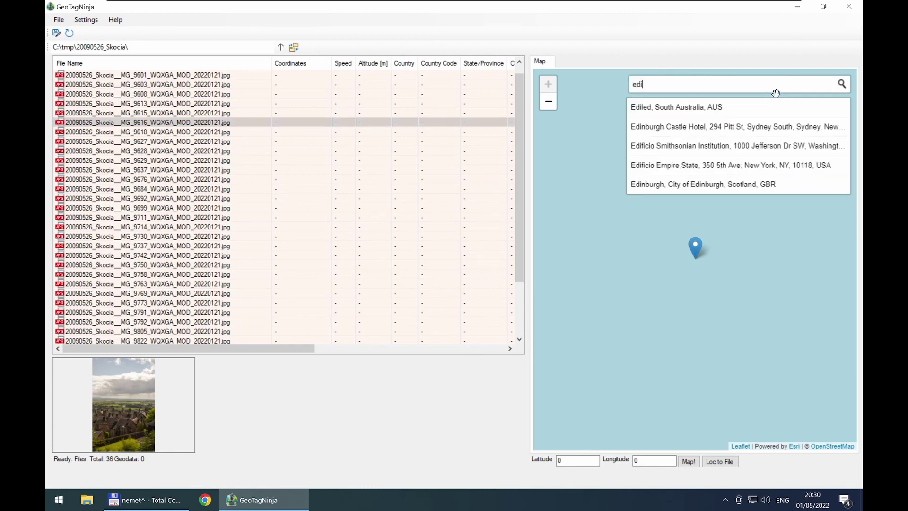
{"action": "type", "text": "nb"}
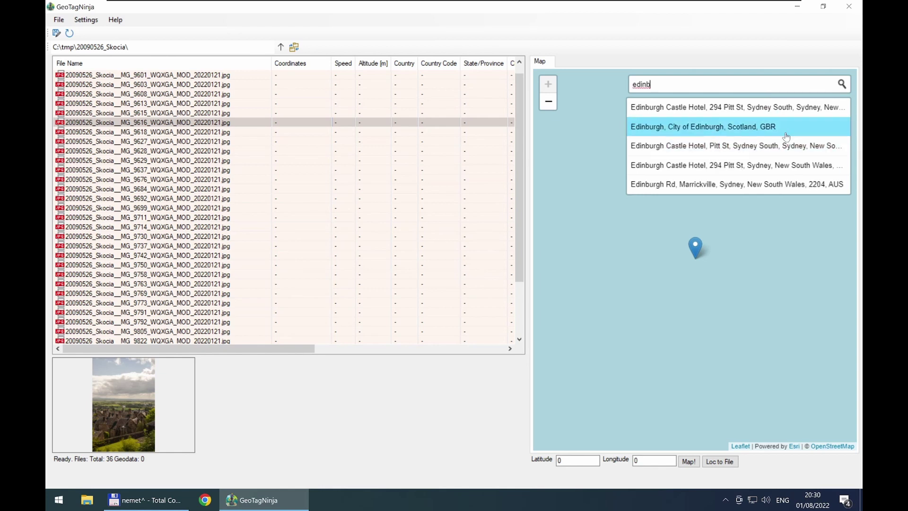
{"action": "left_click", "coordinate": [785, 128]}
{"action": "left_click", "coordinate": [720, 461]}
{"action": "left_click", "coordinate": [492, 291]}
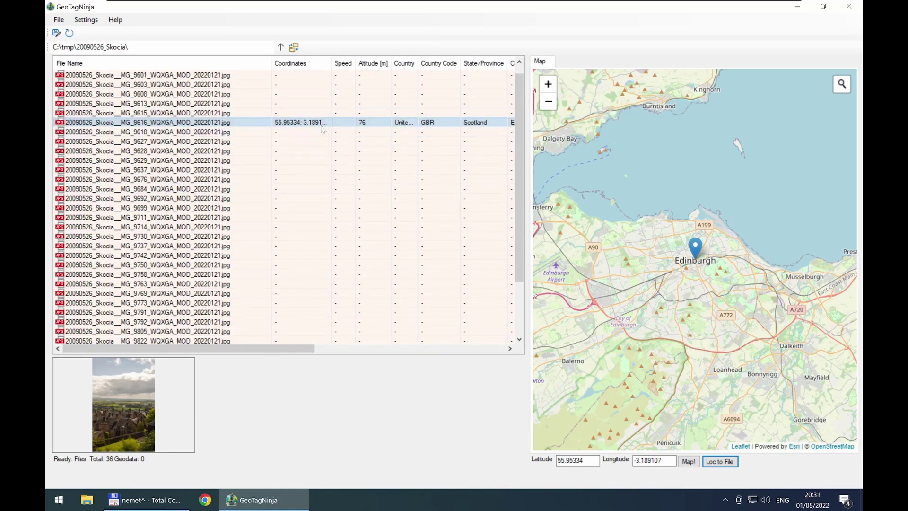
Step: Copy all geodata from the MG_9616 photo to the six photos MG_9629 through MG_9699, and save the changes while returning to C:\tmp
{"action": "left_click", "coordinate": [58, 20]}
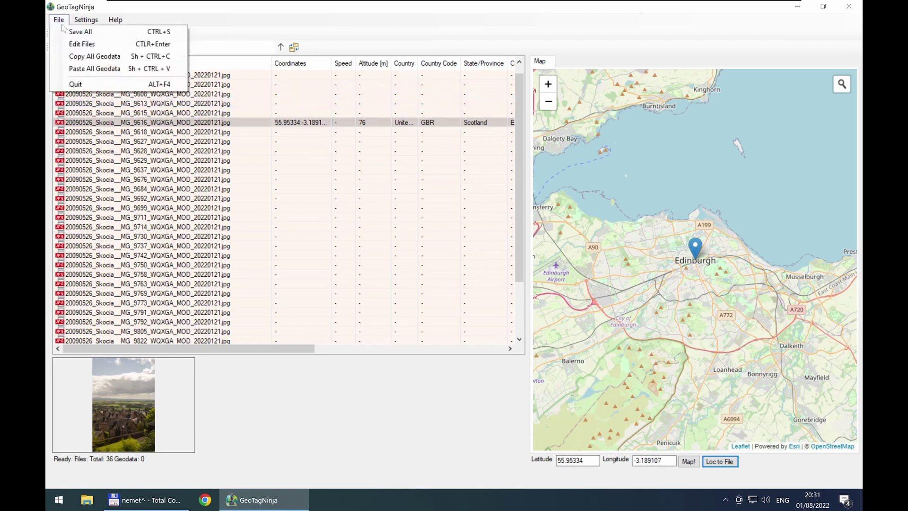
{"action": "left_click", "coordinate": [151, 57]}
{"action": "left_click_drag", "start_coordinate": [201, 160], "coordinate": [201, 208]}
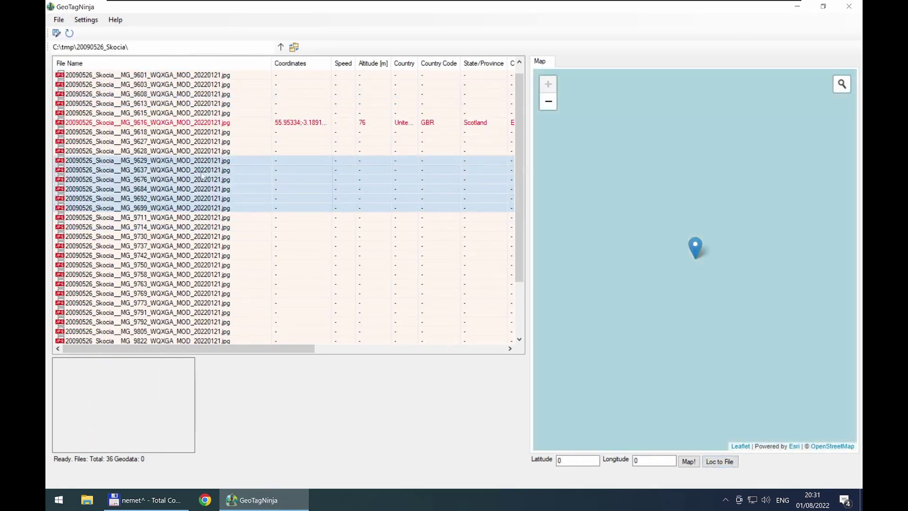
{"action": "left_click", "coordinate": [58, 20]}
{"action": "left_click", "coordinate": [70, 69]}
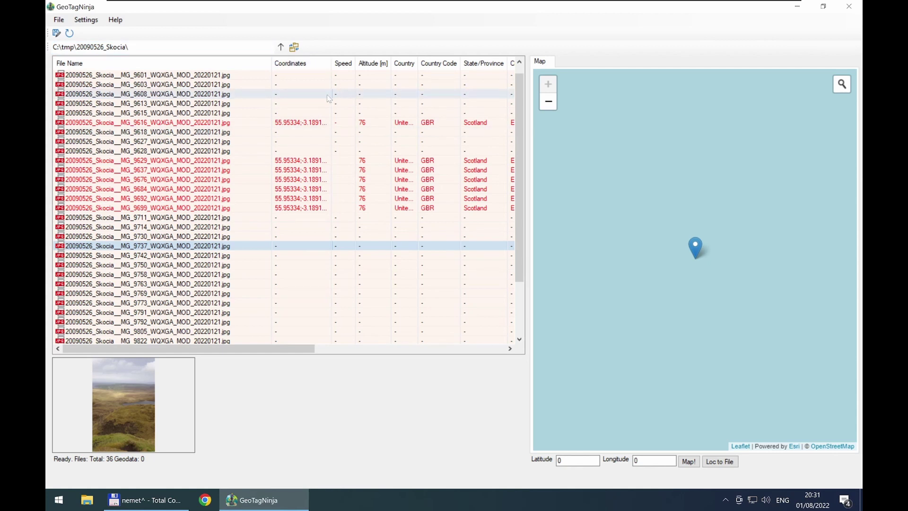
{"action": "left_click", "coordinate": [280, 46]}
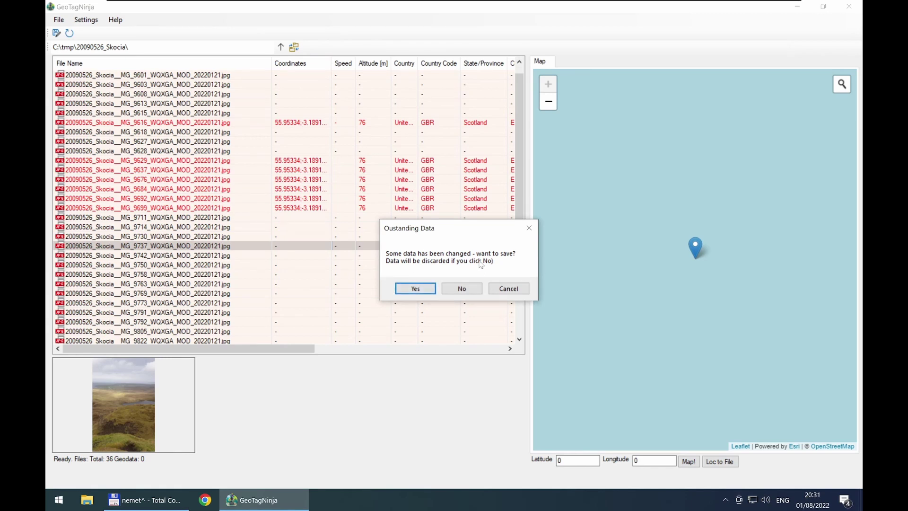
{"action": "left_click", "coordinate": [405, 291]}
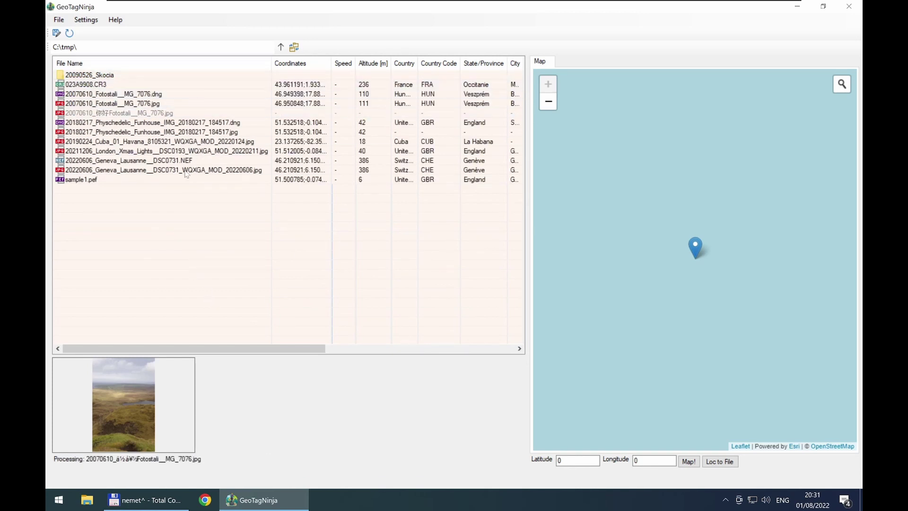
Step: Assign map location 46.649436, 11.777344 in northern Italy to 20070610_你好Fotostali__MG_7076.jpg with altitude and toponymy values, and save it
{"action": "left_click", "coordinate": [140, 115]}
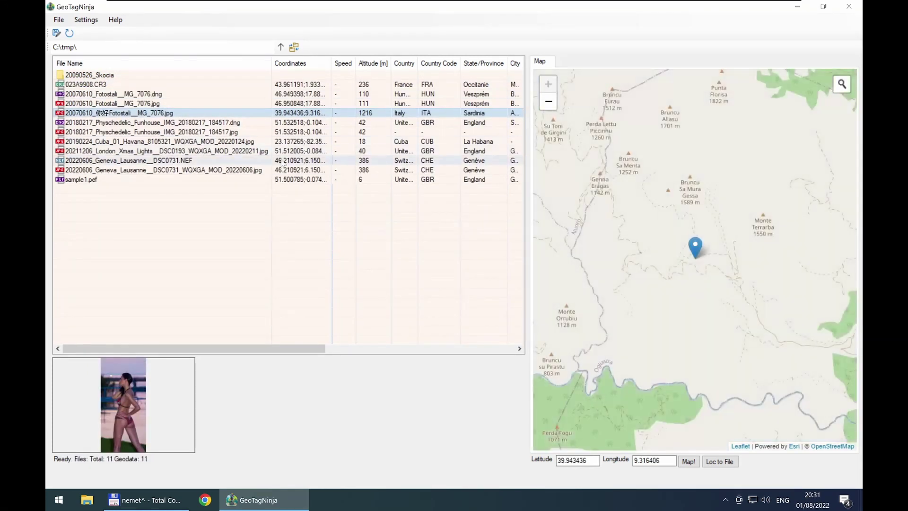
{"action": "scroll", "coordinate": [626, 276], "scroll_direction": "down", "scroll_amount": 2}
{"action": "scroll", "coordinate": [623, 280], "scroll_direction": "down", "scroll_amount": 3}
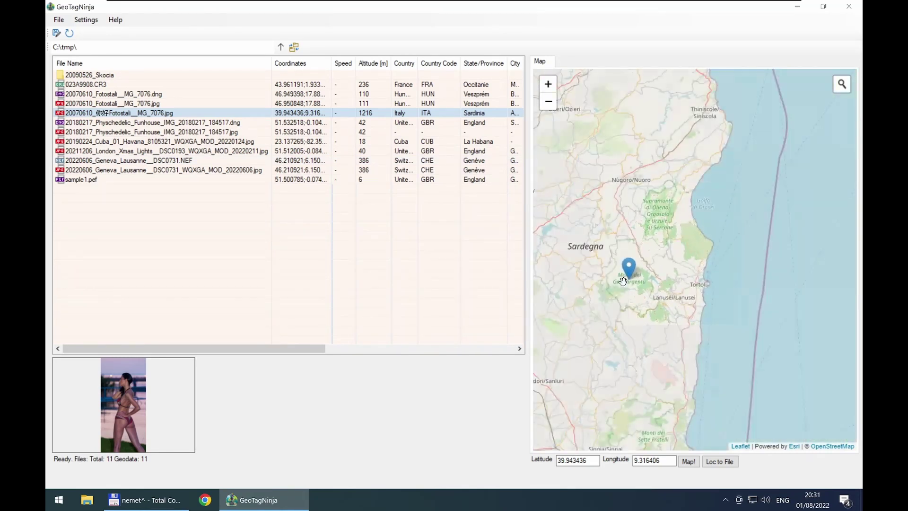
{"action": "left_click", "coordinate": [655, 163]}
{"action": "left_click", "coordinate": [720, 461]}
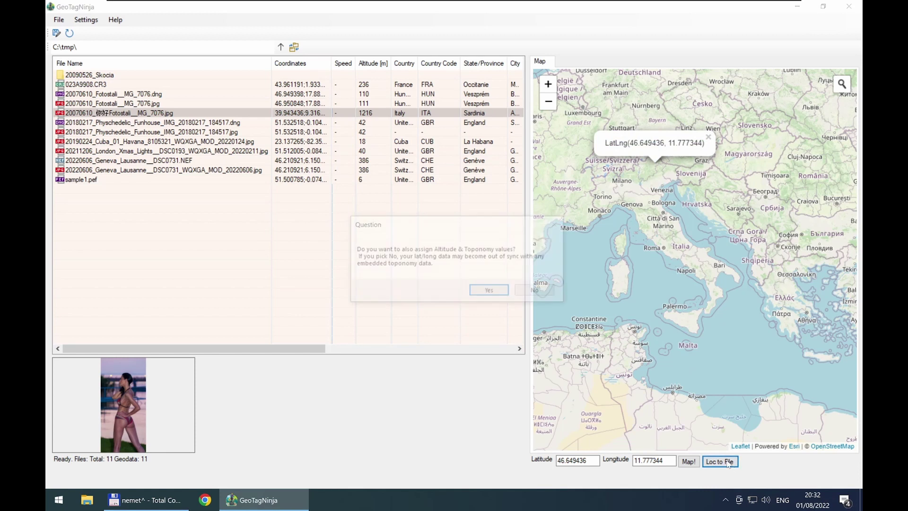
{"action": "left_click", "coordinate": [492, 293]}
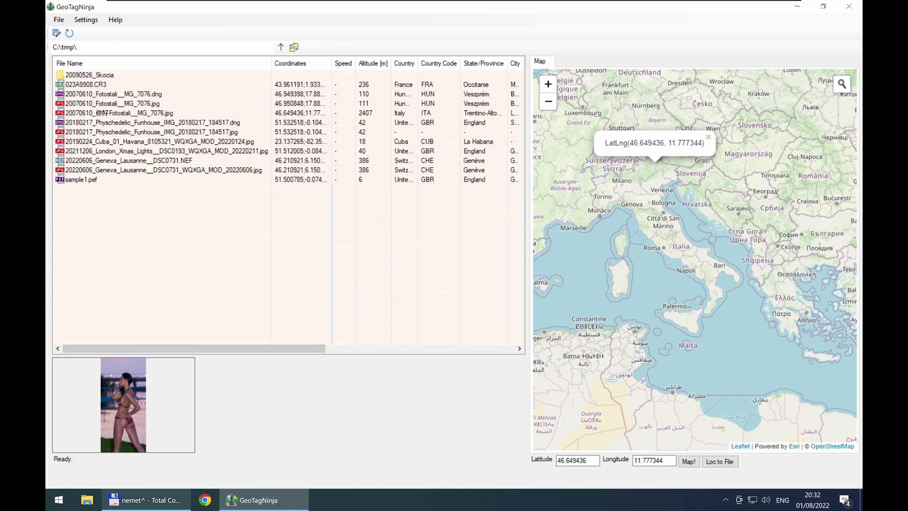
Step: Switch to Total Commander and create a folder named "tmp őő为" in the root of drive C, using Hungarian and Chinese input
{"action": "left_click", "coordinate": [144, 500]}
{"action": "left_click", "coordinate": [312, 318]}
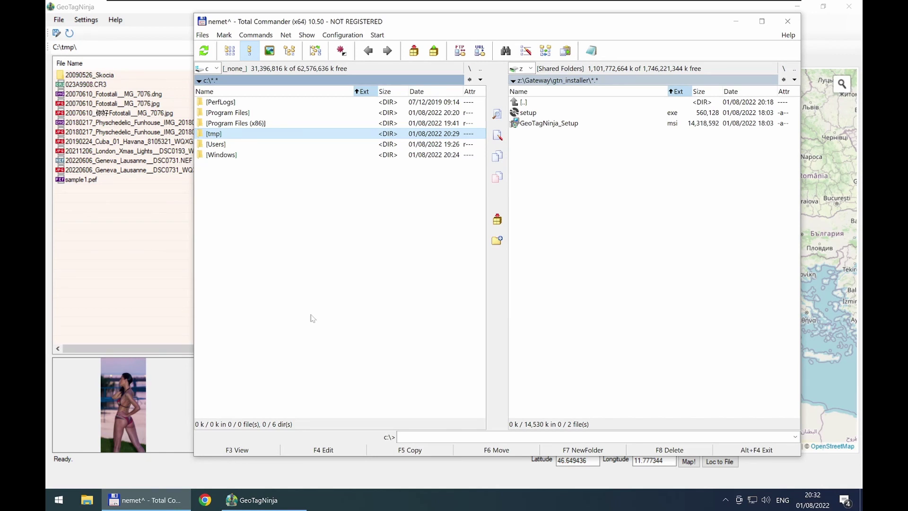
{"action": "key", "text": "alt+shift"}
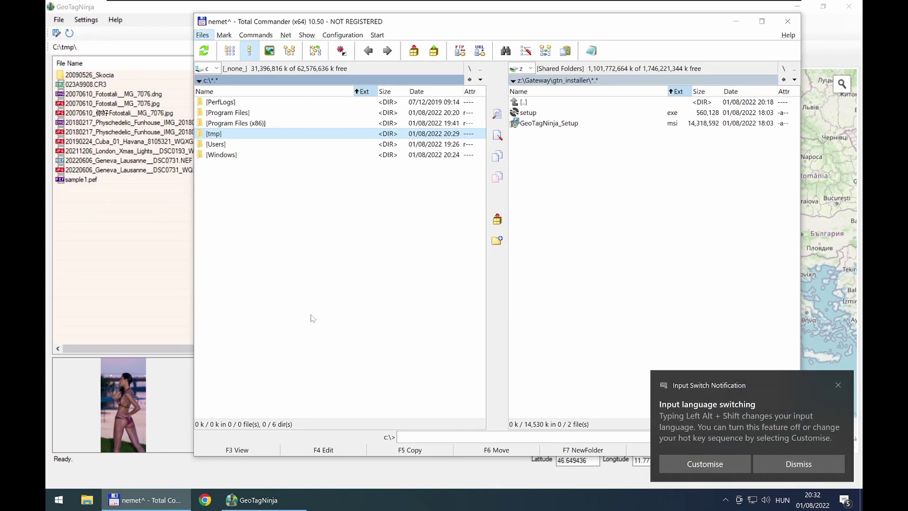
{"action": "left_click", "coordinate": [800, 462]}
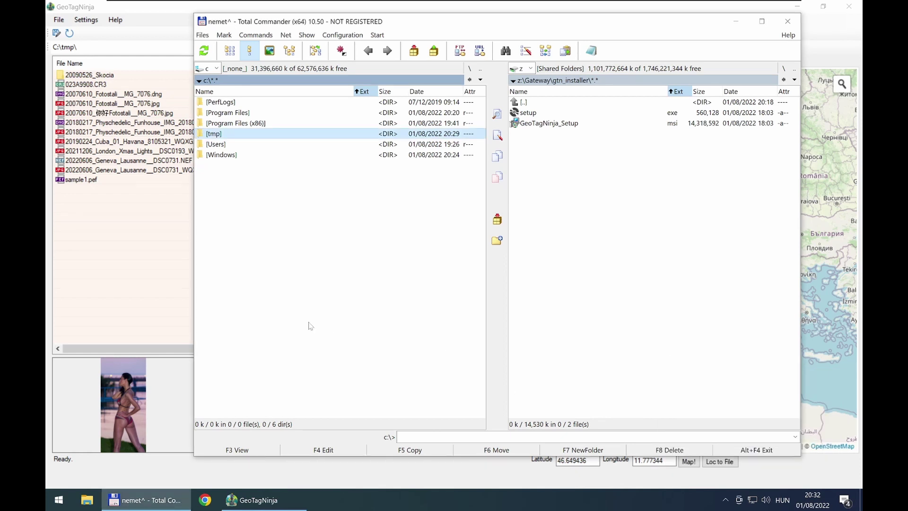
{"action": "key", "text": "F7"}
{"action": "type", "text": "tmp őő"}
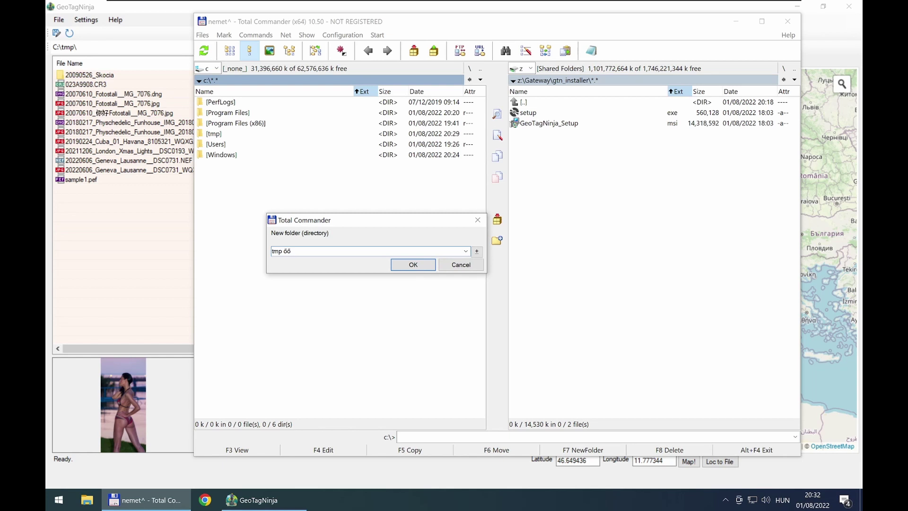
{"action": "key", "text": "alt+shift"}
{"action": "type", "text": "őőo"}
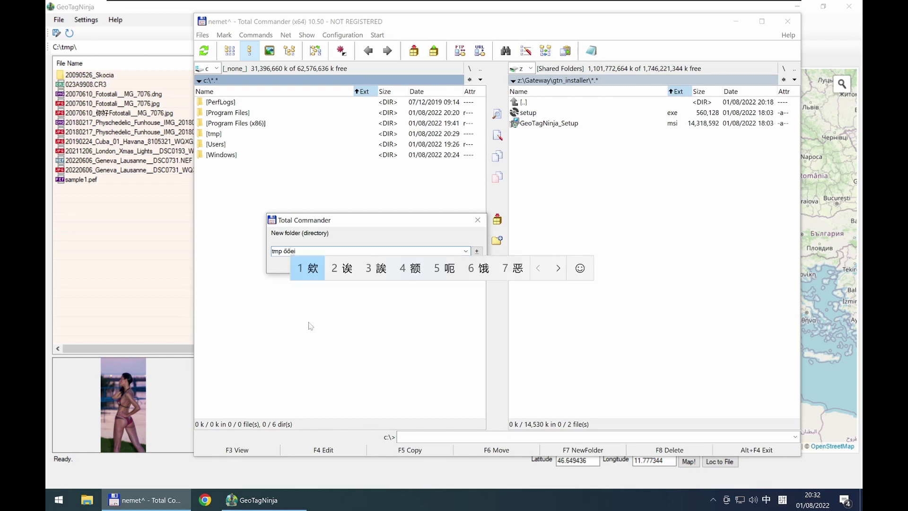
{"action": "key", "text": "BackSpace"}
{"action": "type", "text": "we"}
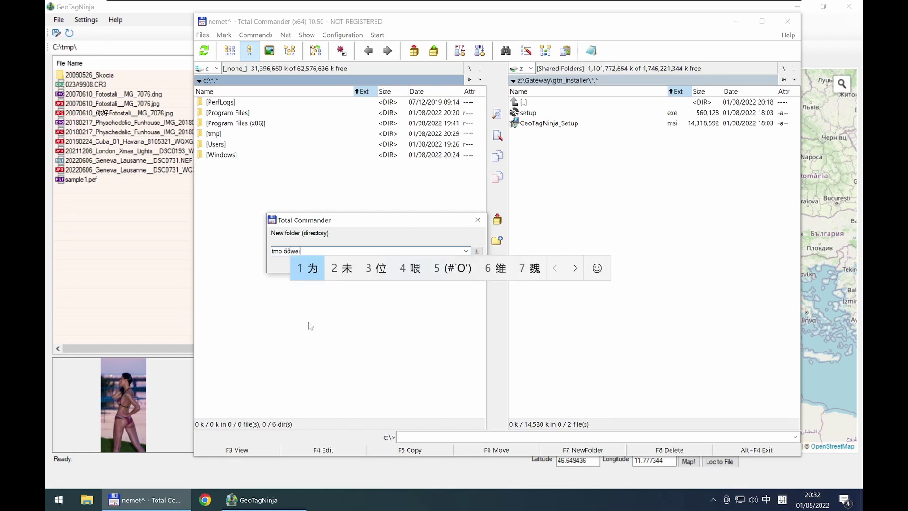
{"action": "key", "text": "space"}
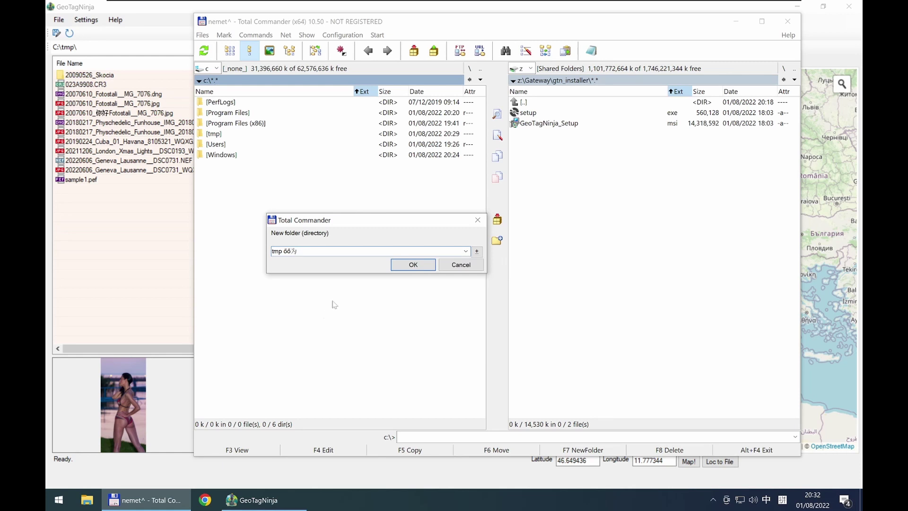
{"action": "left_click", "coordinate": [406, 267]}
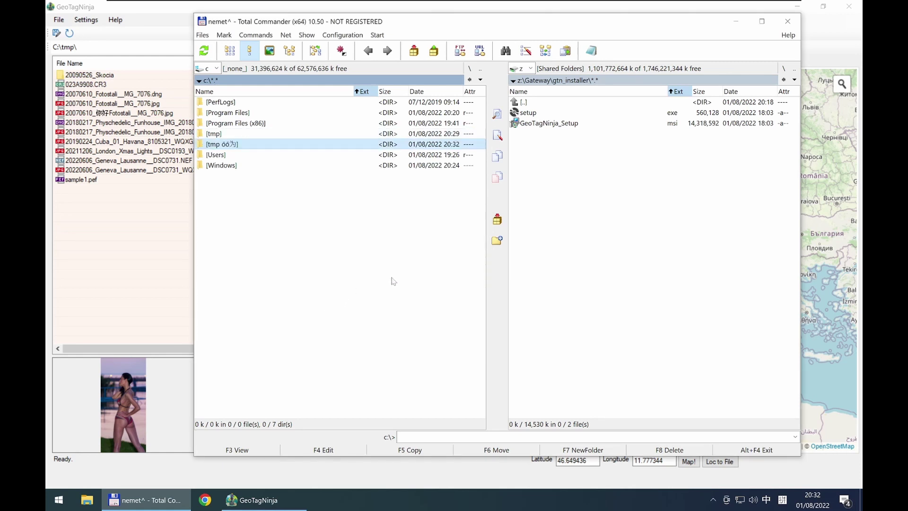
Step: Copy 20070610_你好Fotostali__MG_7076.jpg from C:\tmp into the folder "tmp őő为" in the root of drive C
{"action": "double_click", "coordinate": [224, 135]}
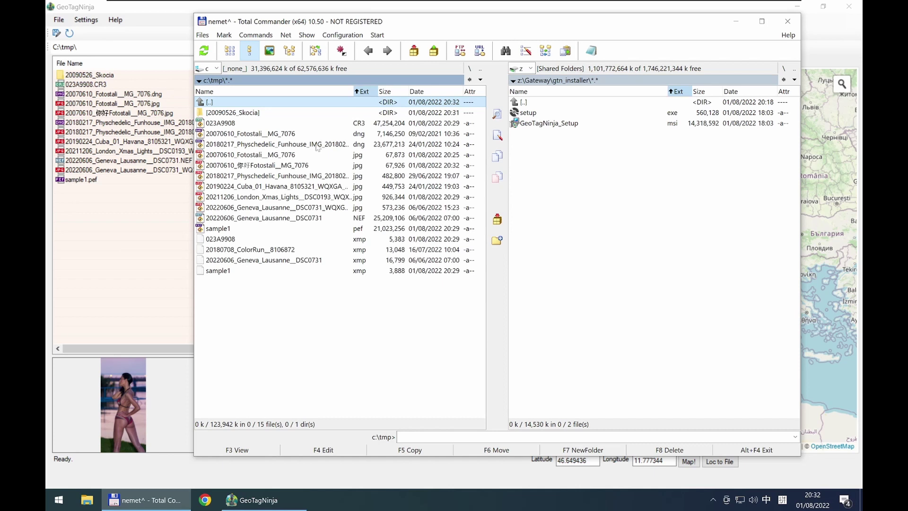
{"action": "key", "text": "alt+shift"}
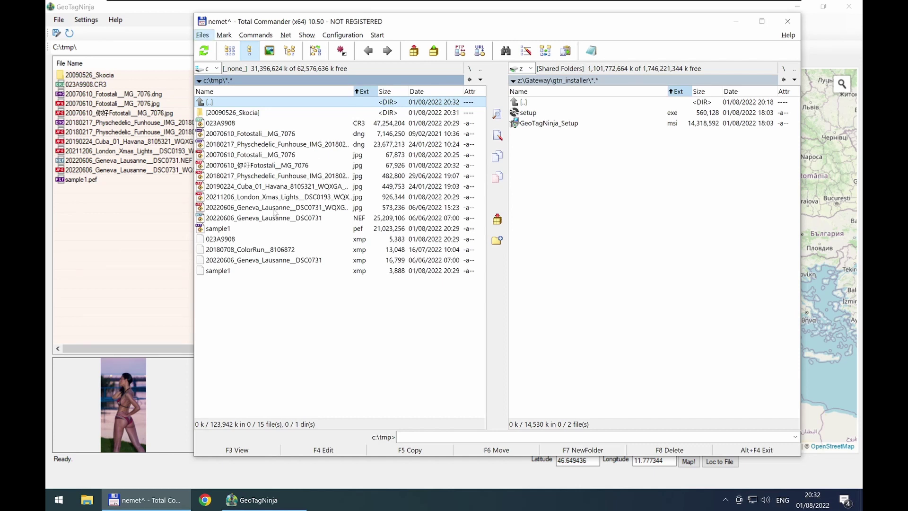
{"action": "left_click", "coordinate": [260, 168]}
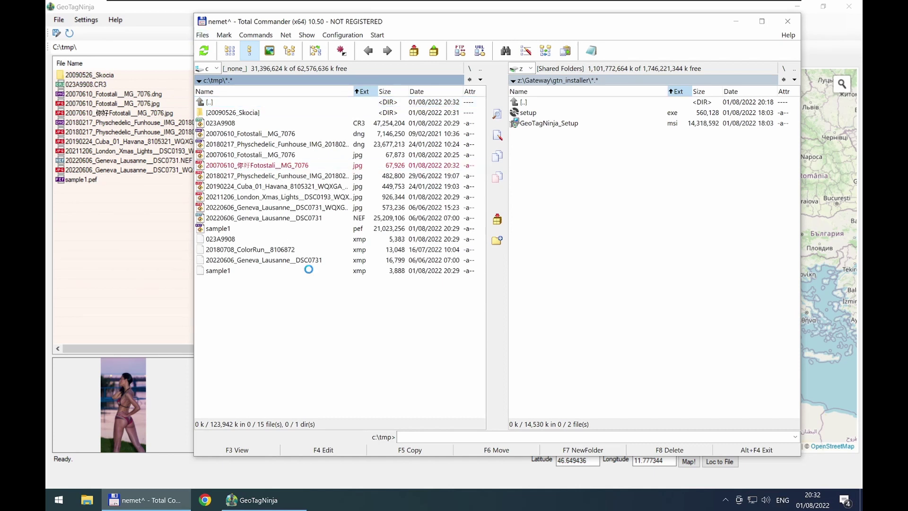
{"action": "key", "text": "BackSpace"}
{"action": "key", "text": "Down"}
{"action": "key", "text": "Return"}
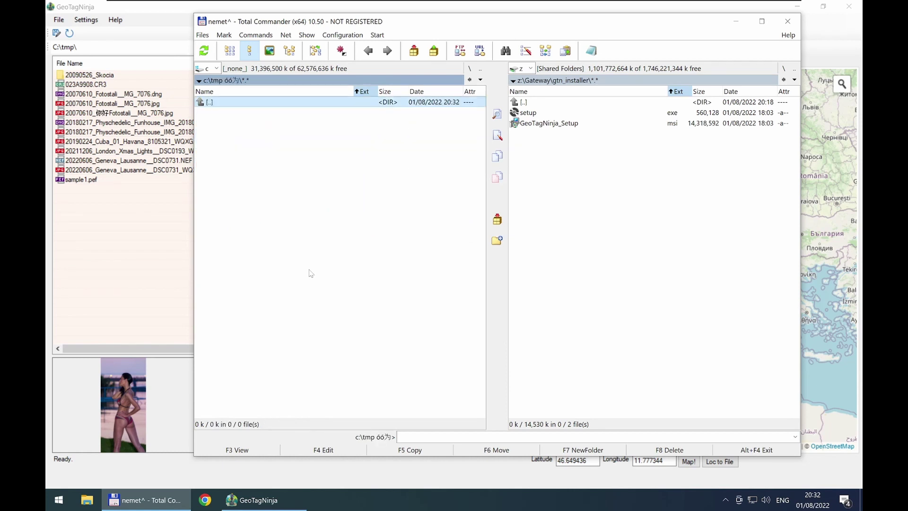
Step: Switch to GeoTagNinja and open the folder "tmp őő为" in the root of drive C
{"action": "left_click", "coordinate": [126, 254]}
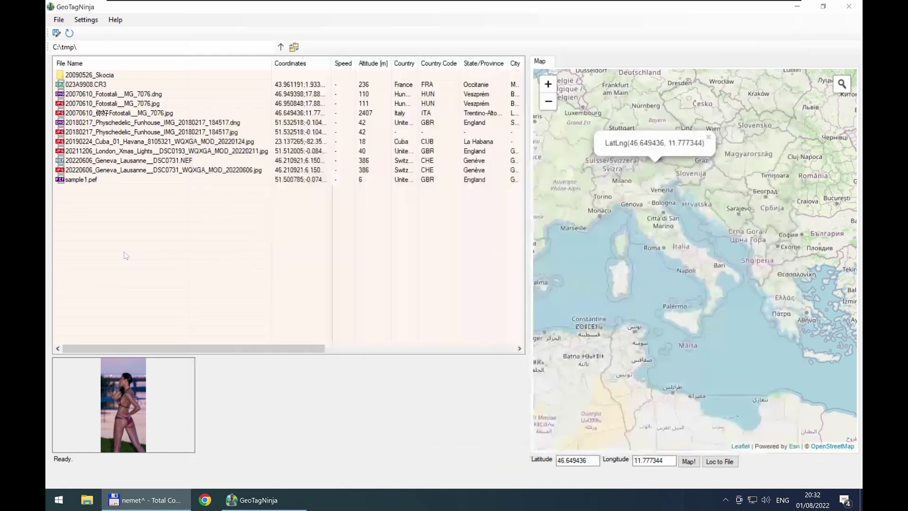
{"action": "left_click", "coordinate": [281, 47]}
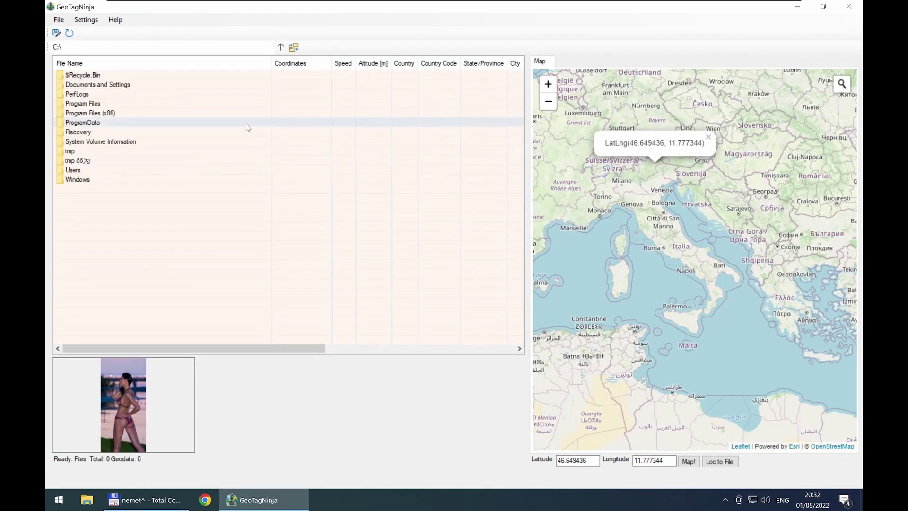
{"action": "double_click", "coordinate": [140, 161]}
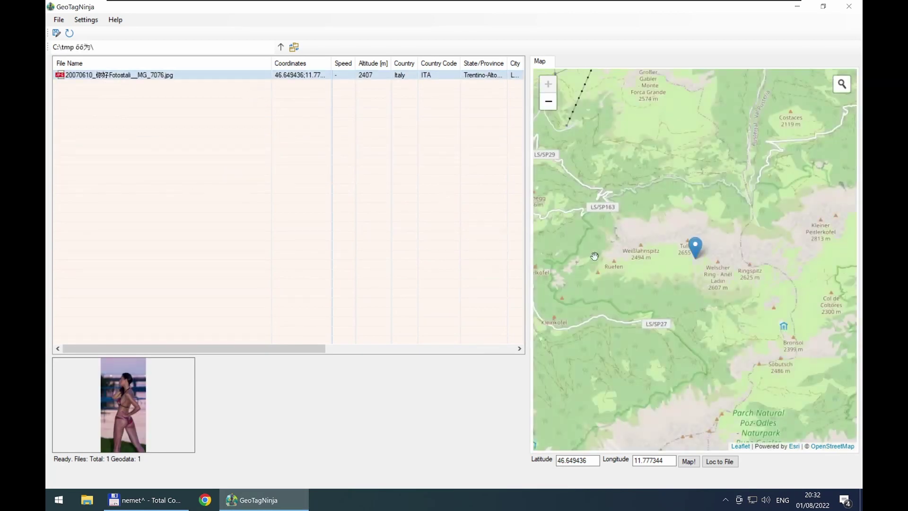
Step: Assign map location 52.48278, -0.527344 in England to 20070610_你好Fotostali__MG_7076.jpg with altitude and toponymy values
{"action": "scroll", "coordinate": [657, 265], "scroll_direction": "down", "scroll_amount": 5}
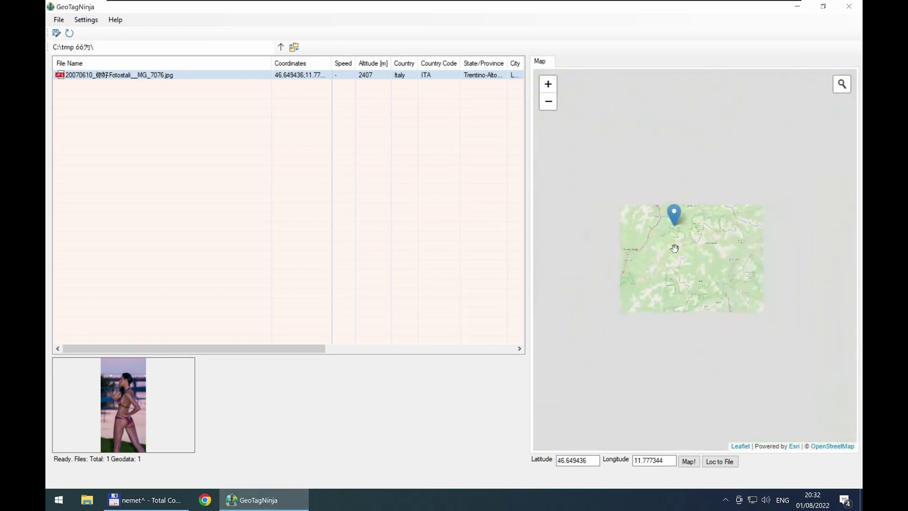
{"action": "scroll", "coordinate": [674, 249], "scroll_direction": "down", "scroll_amount": 3}
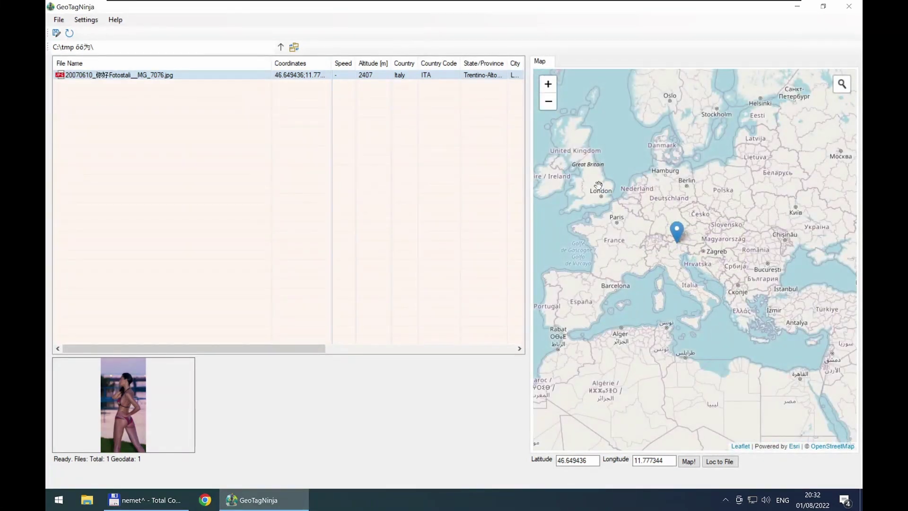
{"action": "left_click", "coordinate": [599, 185]}
{"action": "left_click", "coordinate": [732, 463]}
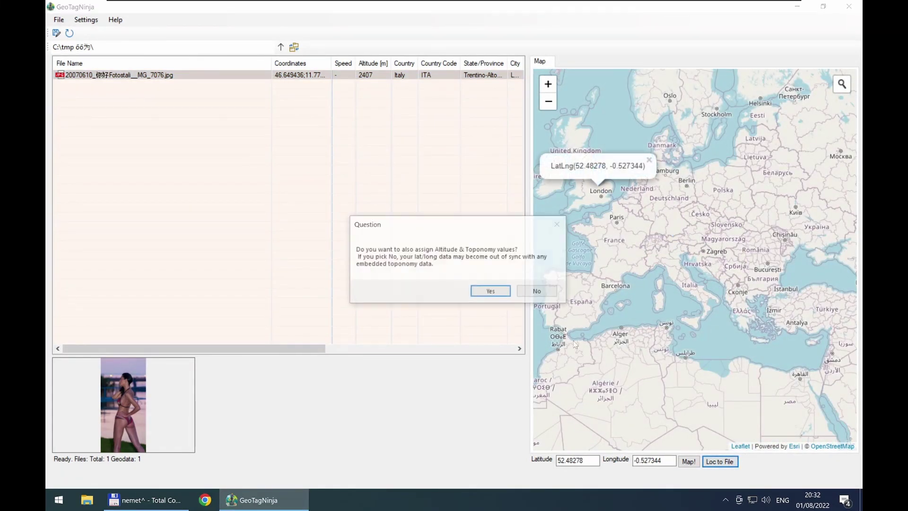
{"action": "left_click", "coordinate": [486, 292]}
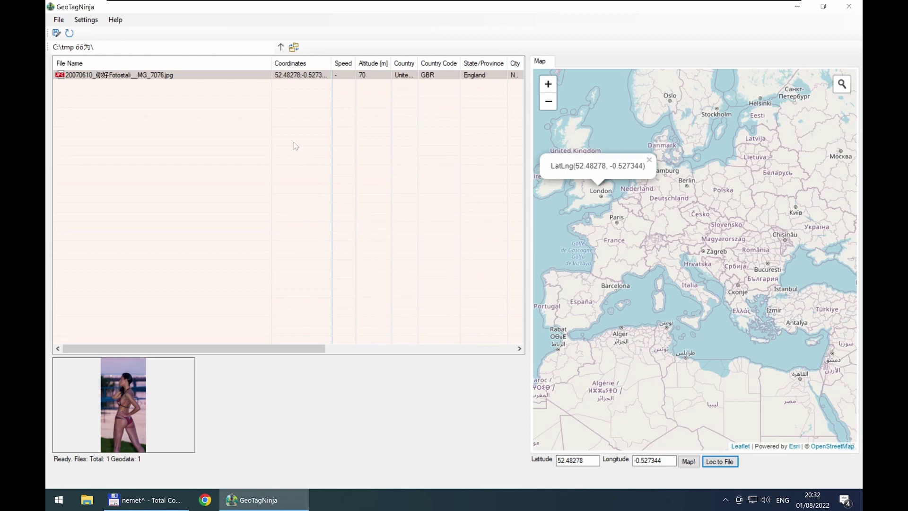
{"action": "left_click", "coordinate": [322, 99]}
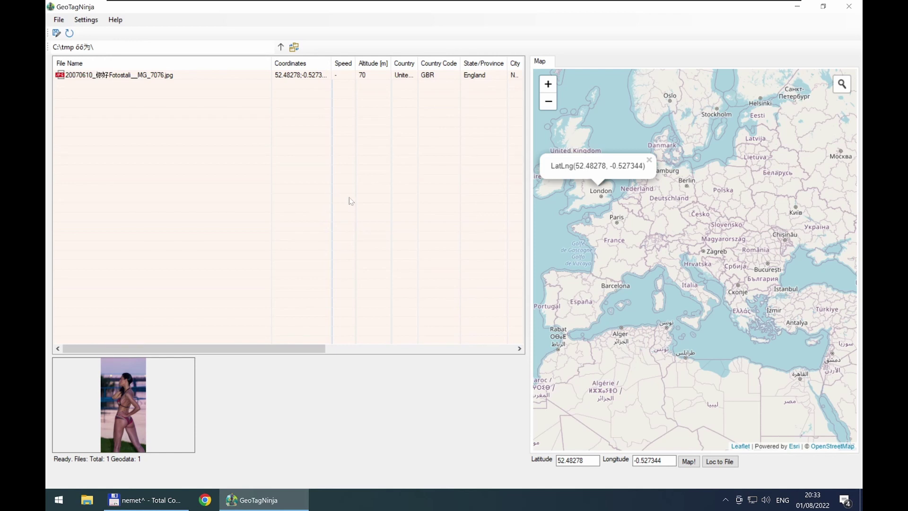
Step: Search Windows for "region" and open the Region settings
{"action": "key", "text": "super"}
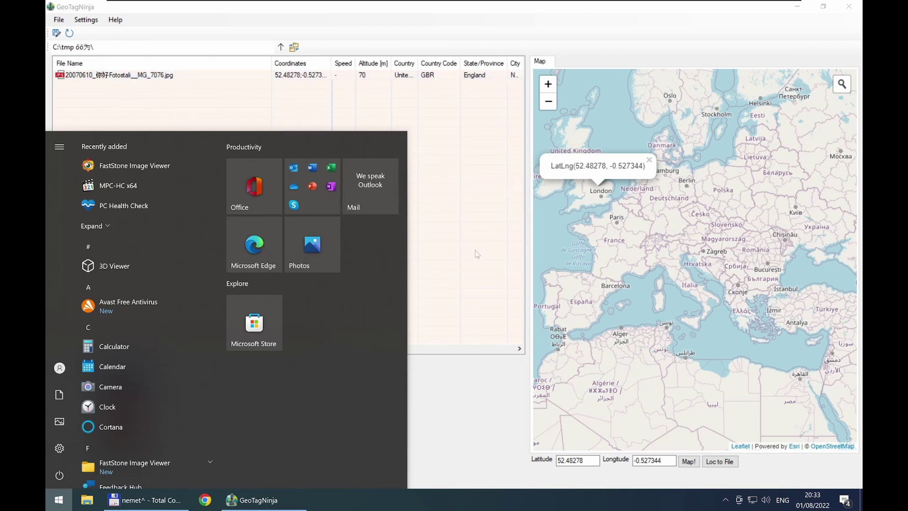
{"action": "type", "text": "region"}
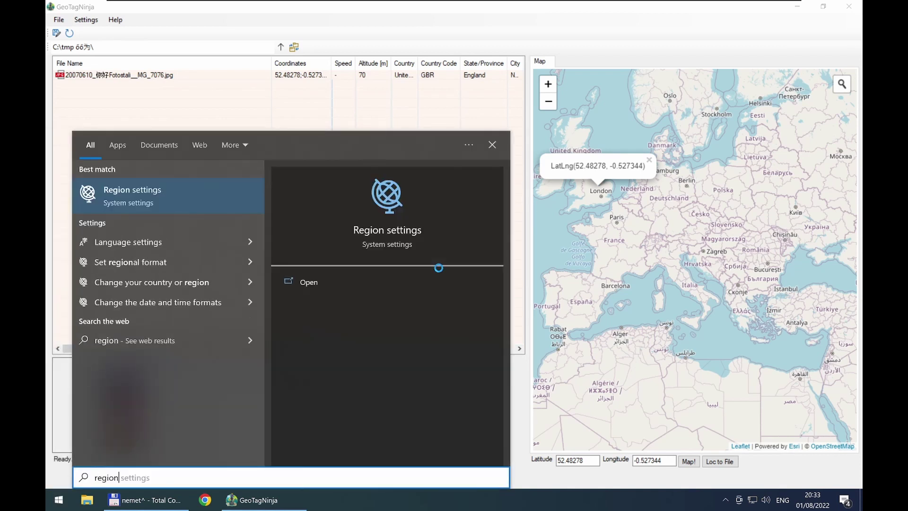
{"action": "left_click", "coordinate": [369, 286]}
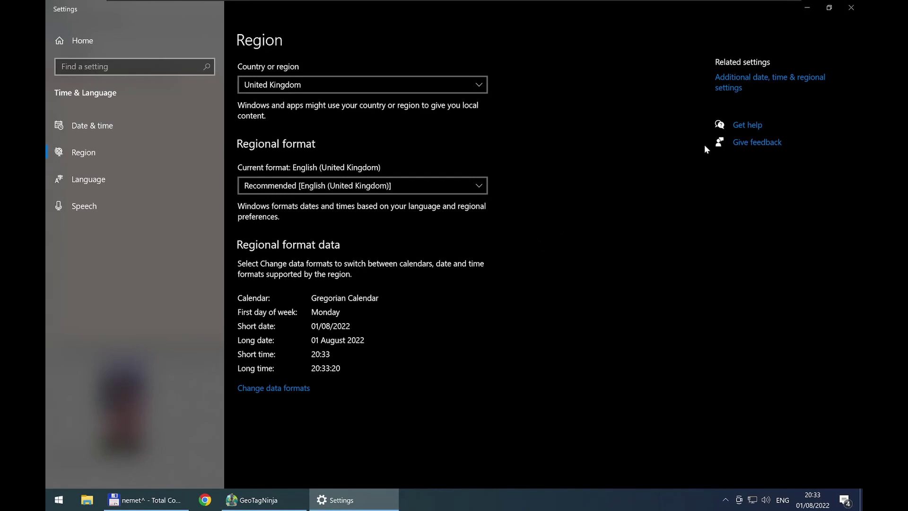
Step: Inspect the system locale setting for non-Unicode programs and its Beta Unicode UTF-8 option, and close the region windows without changes
{"action": "left_click", "coordinate": [745, 90]}
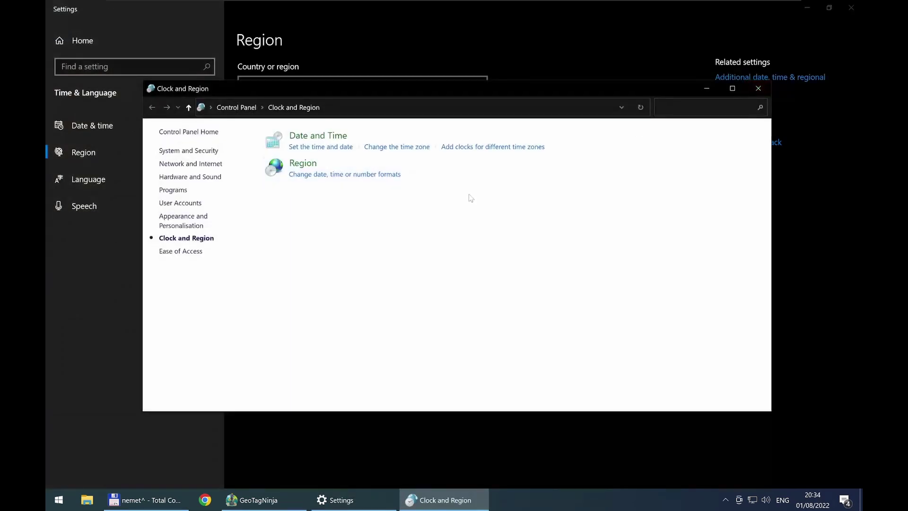
{"action": "left_click", "coordinate": [325, 175]}
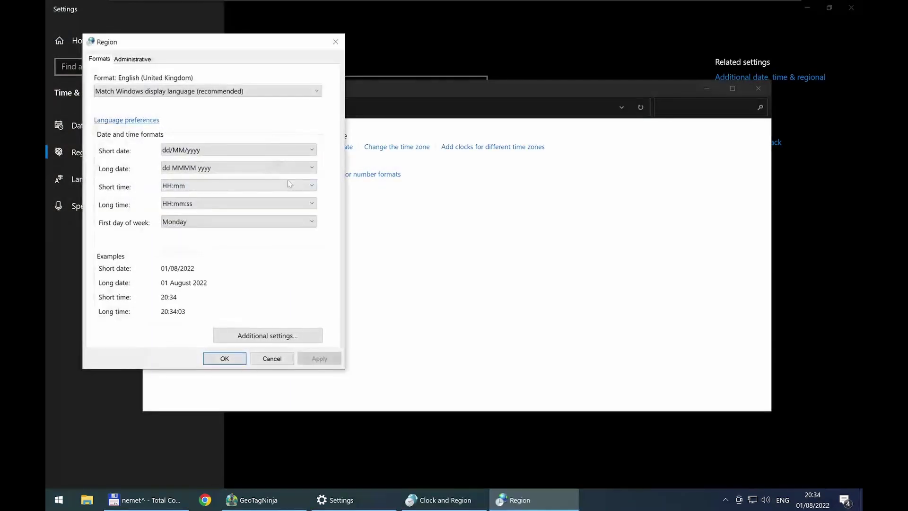
{"action": "key", "text": "ctrl+Tab"}
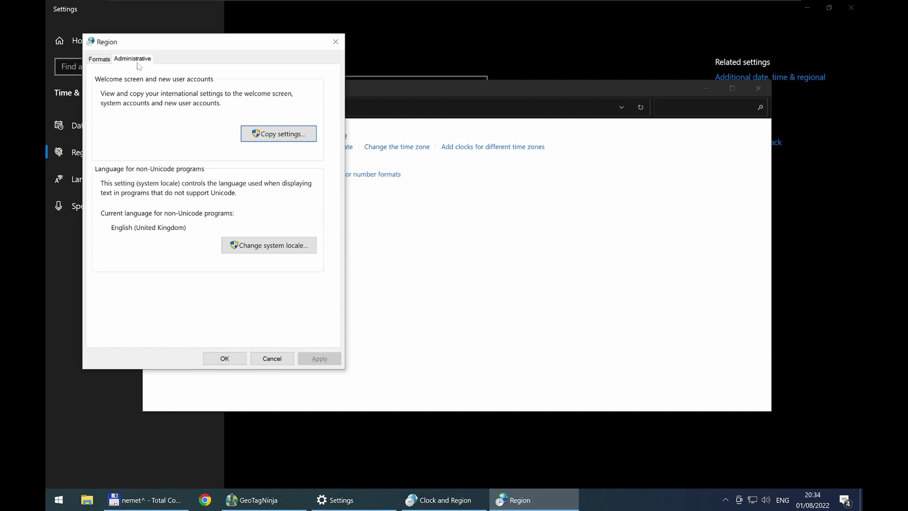
{"action": "left_click", "coordinate": [267, 247]}
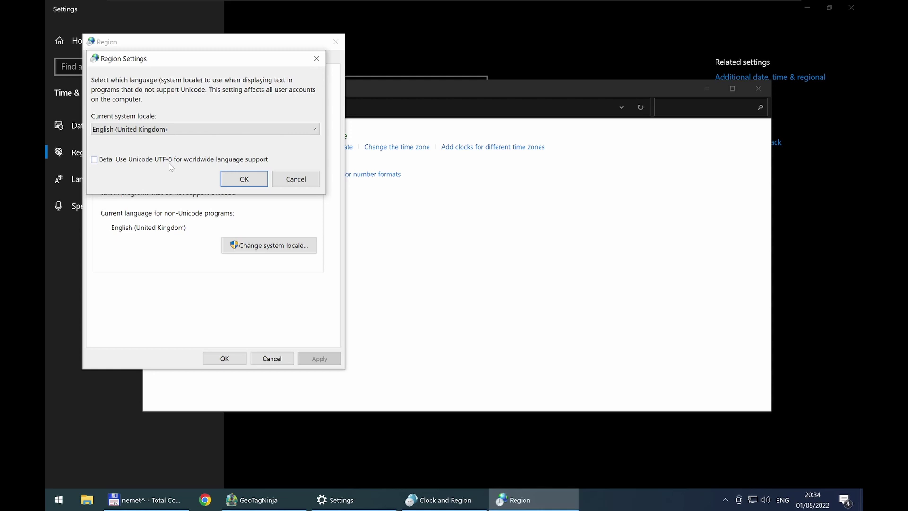
{"action": "left_click", "coordinate": [296, 178]}
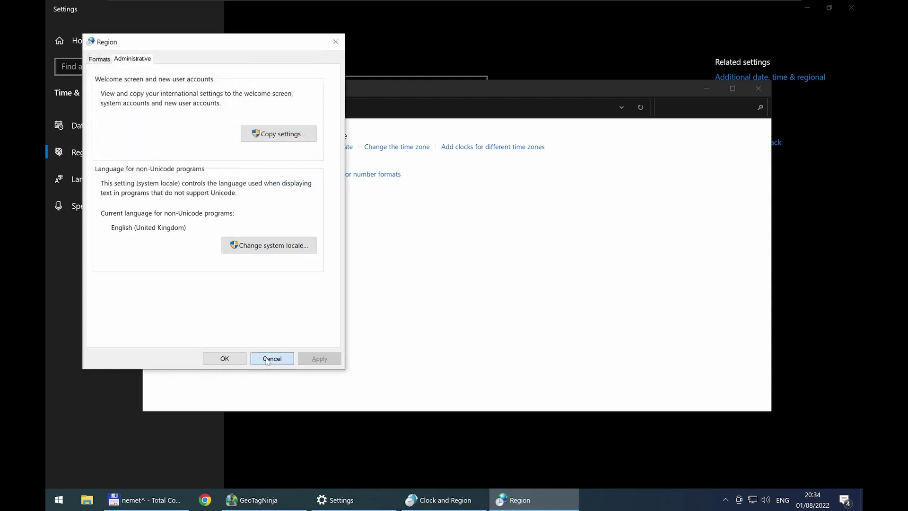
{"action": "left_click", "coordinate": [267, 359]}
{"action": "left_click", "coordinate": [758, 88]}
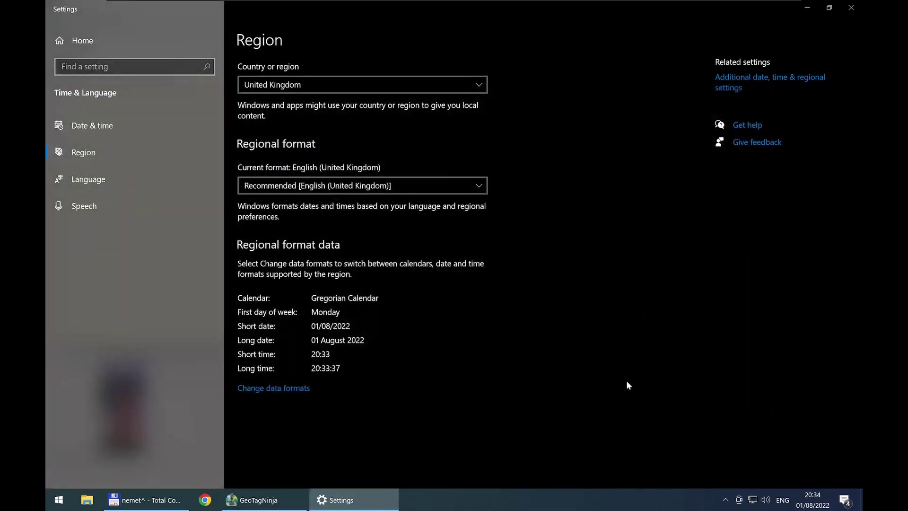
Step: Switch back to GeoTagNinja, go up to C:\ and view the program's About information
{"action": "key", "text": "alt+Tab"}
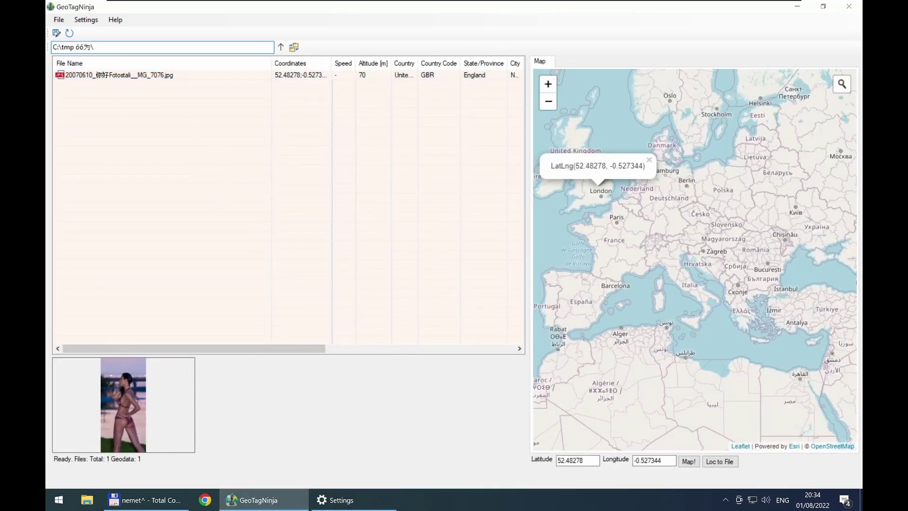
{"action": "left_click", "coordinate": [280, 47]}
{"action": "left_click", "coordinate": [115, 19]}
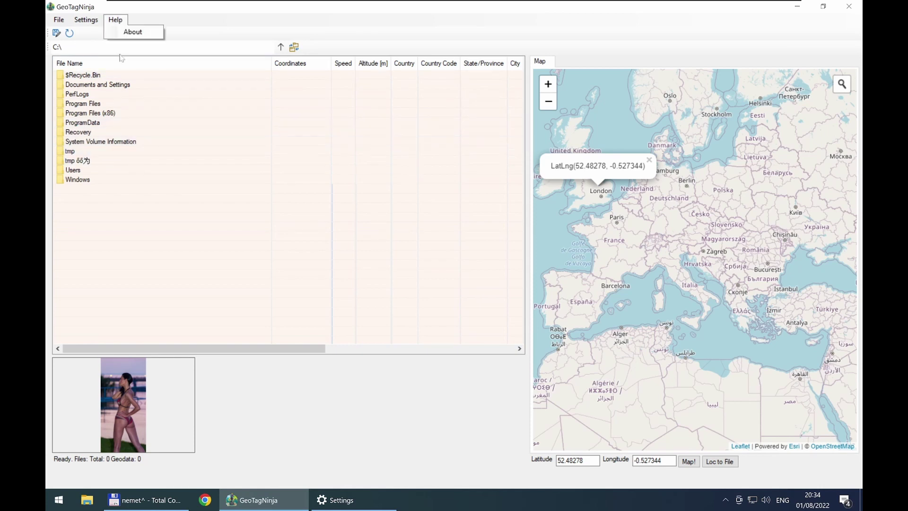
{"action": "left_click", "coordinate": [124, 30]}
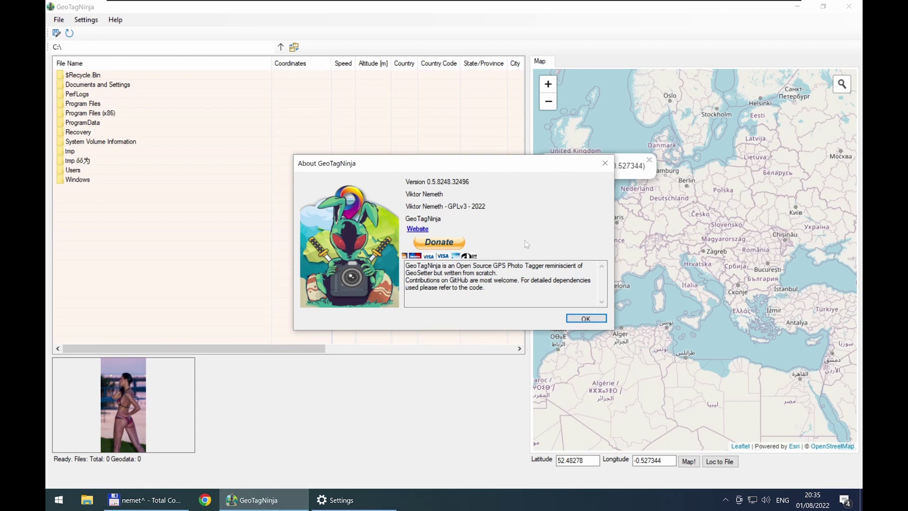
{"action": "left_click", "coordinate": [586, 318]}
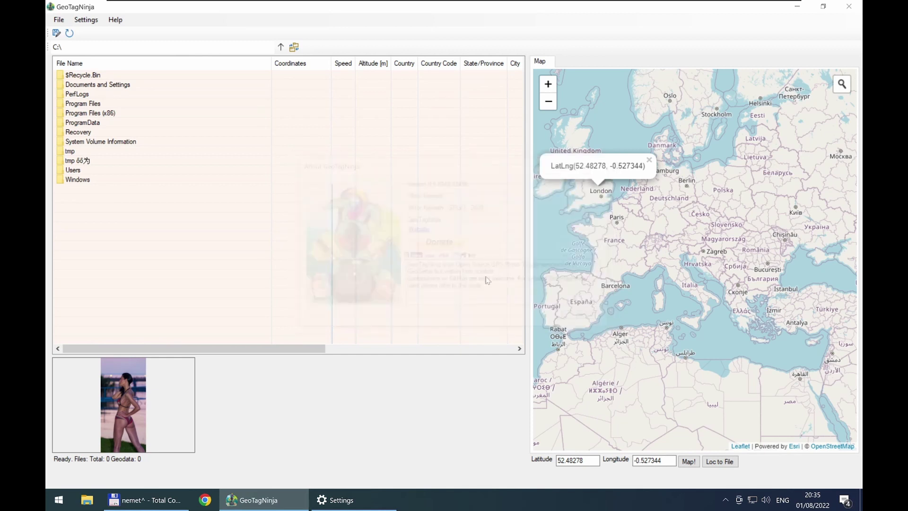